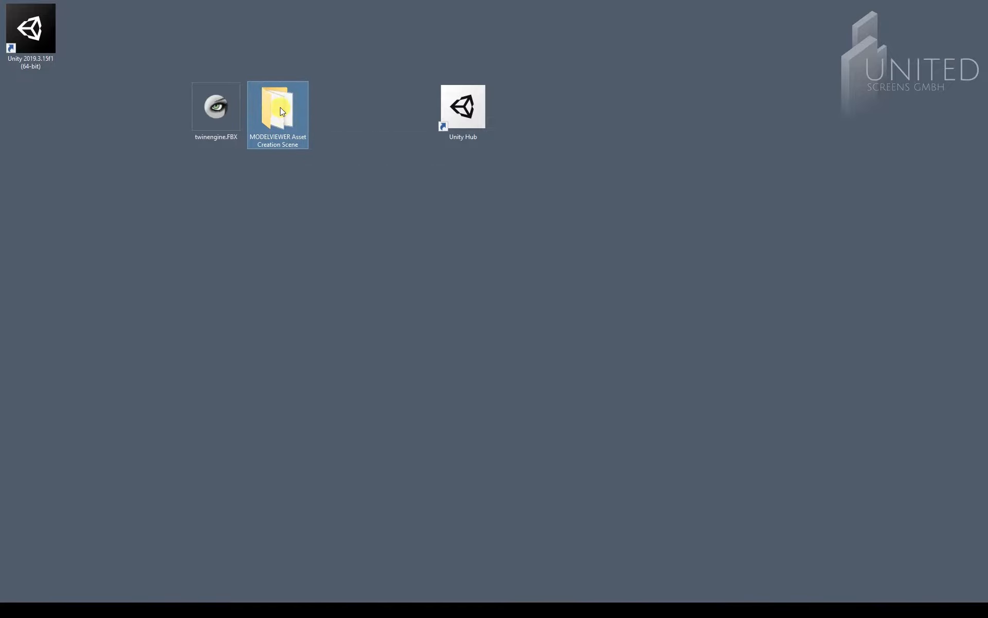
Launch Unity Hub and add the MODELVIEWER Asset Creation Scene folder from the Desktop as a project.
click(462, 107)
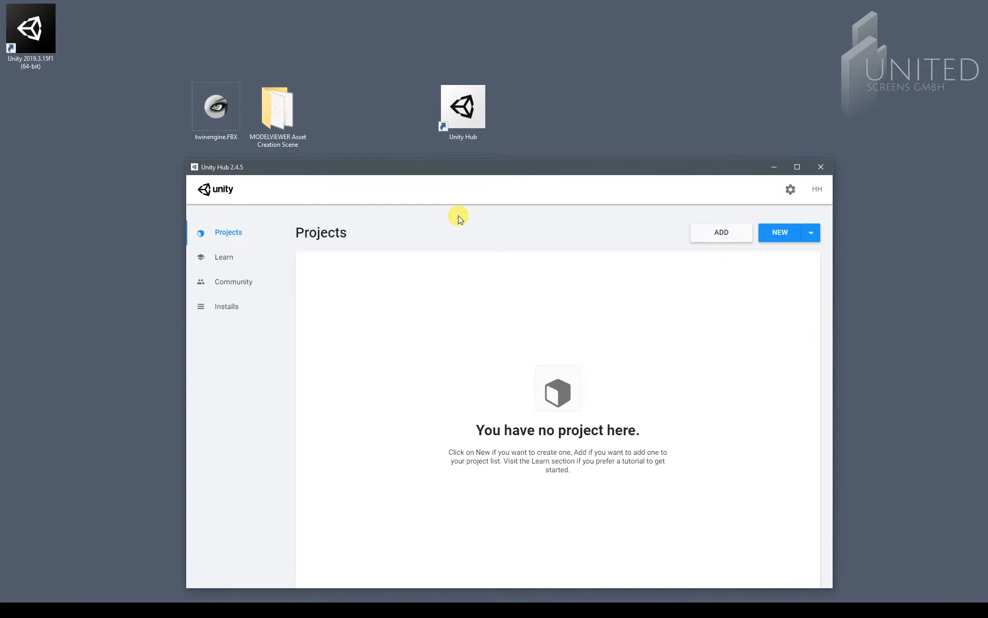
click(235, 234)
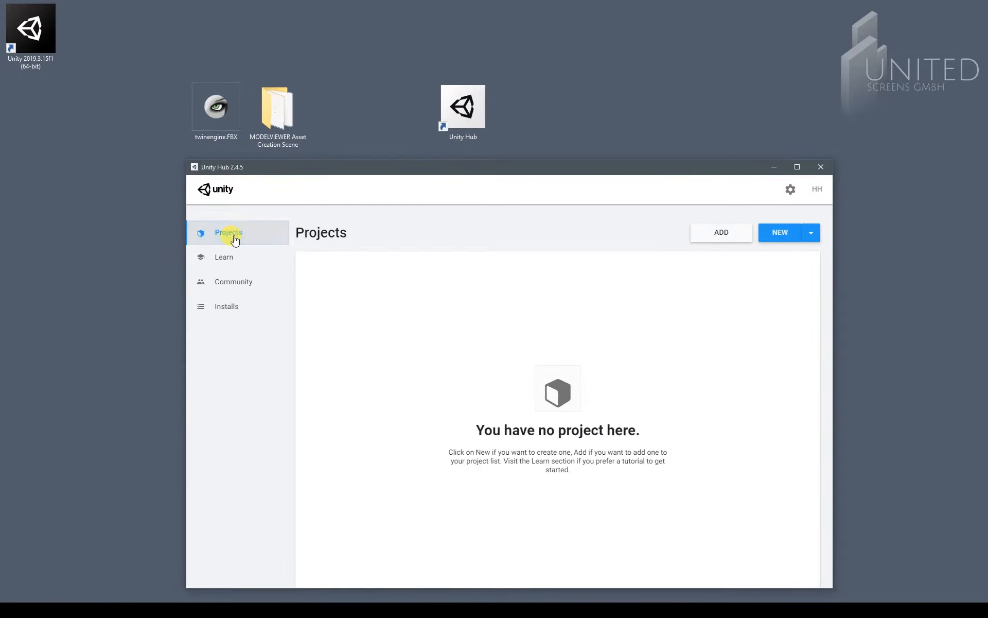
click(734, 233)
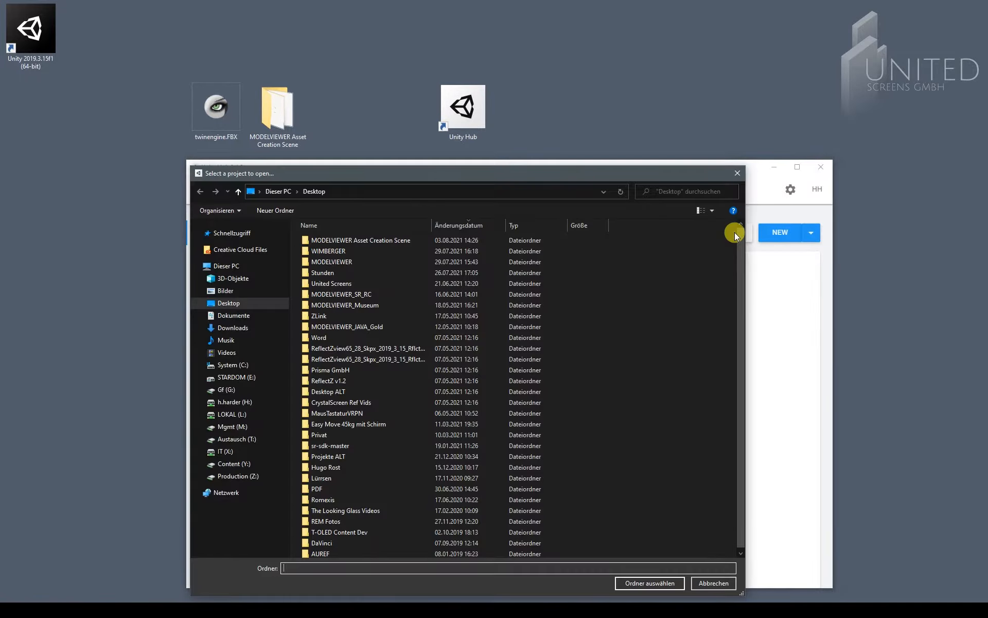
double_click(367, 240)
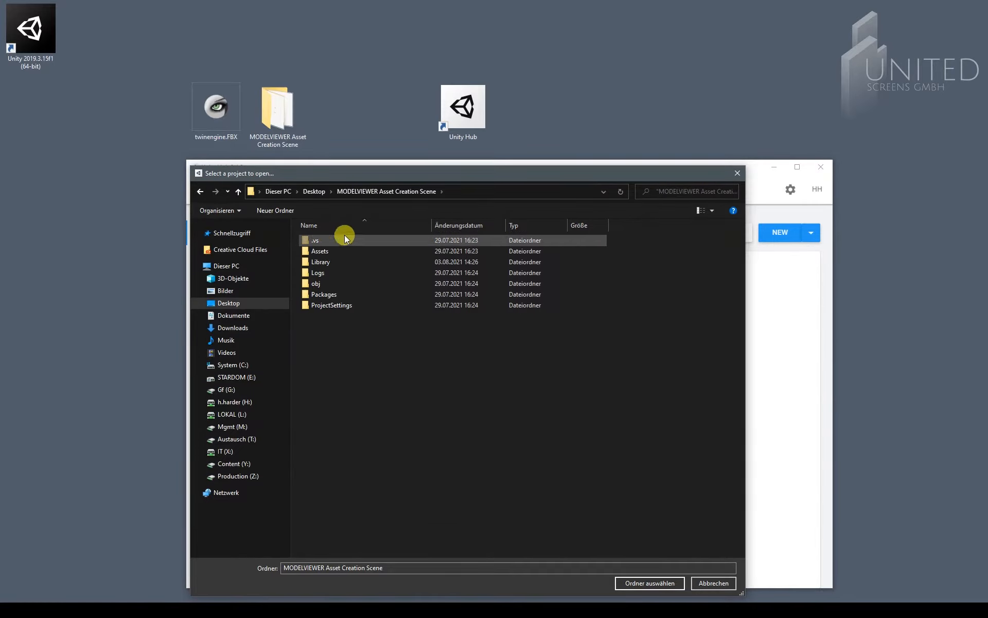
click(652, 583)
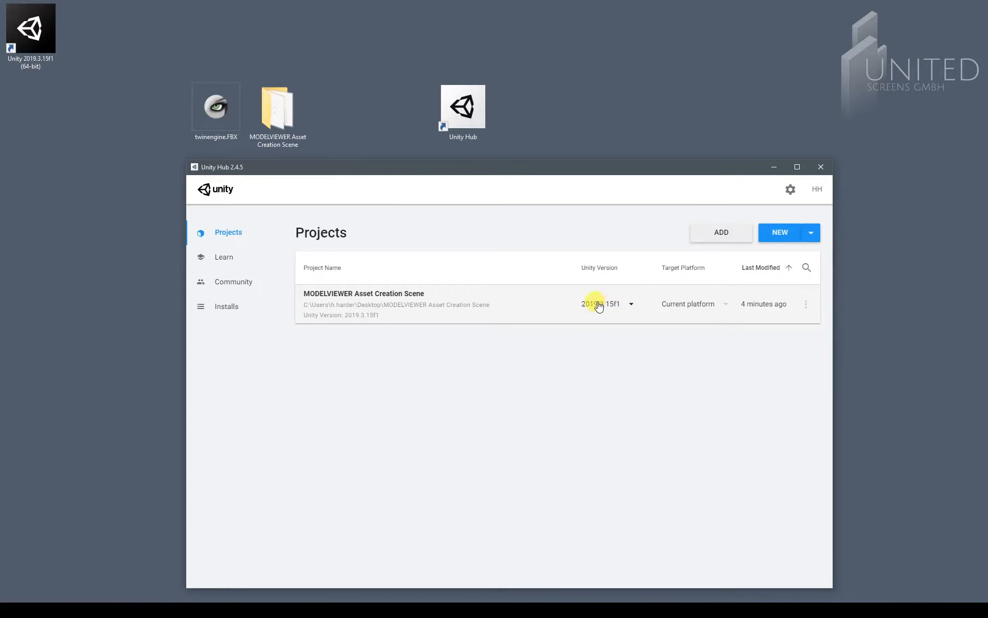
Open the MODELVIEWER Asset Creation Scene project in the Unity editor.
click(407, 305)
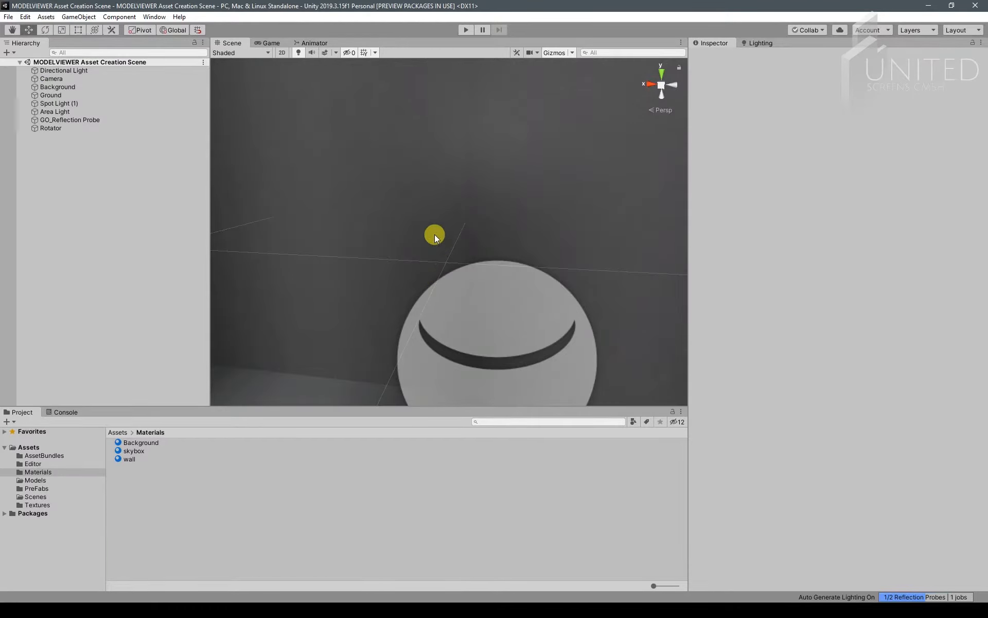
alt+drag(323, 247, 448, 267)
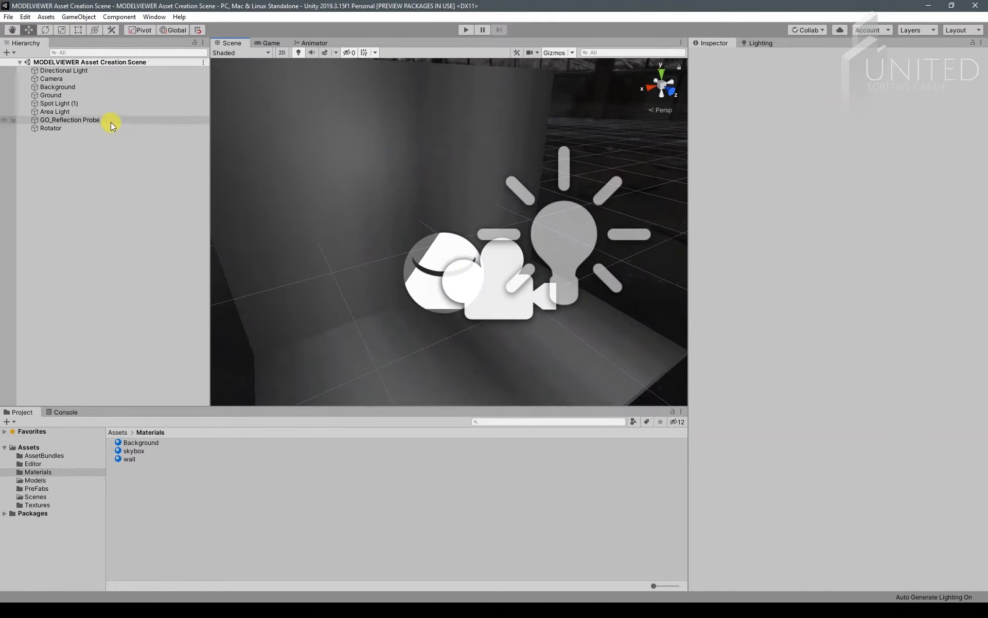
alt+drag(436, 271, 433, 246)
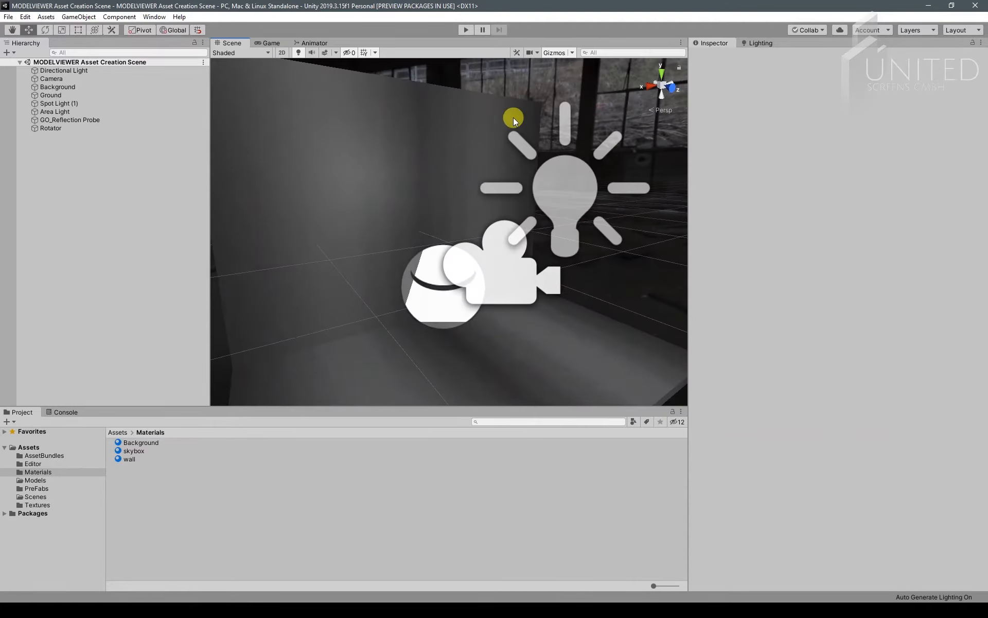
Move the editor window down to uncover the twinengine.FBX file on the desktop.
drag(252, 11, 285, 183)
click(217, 96)
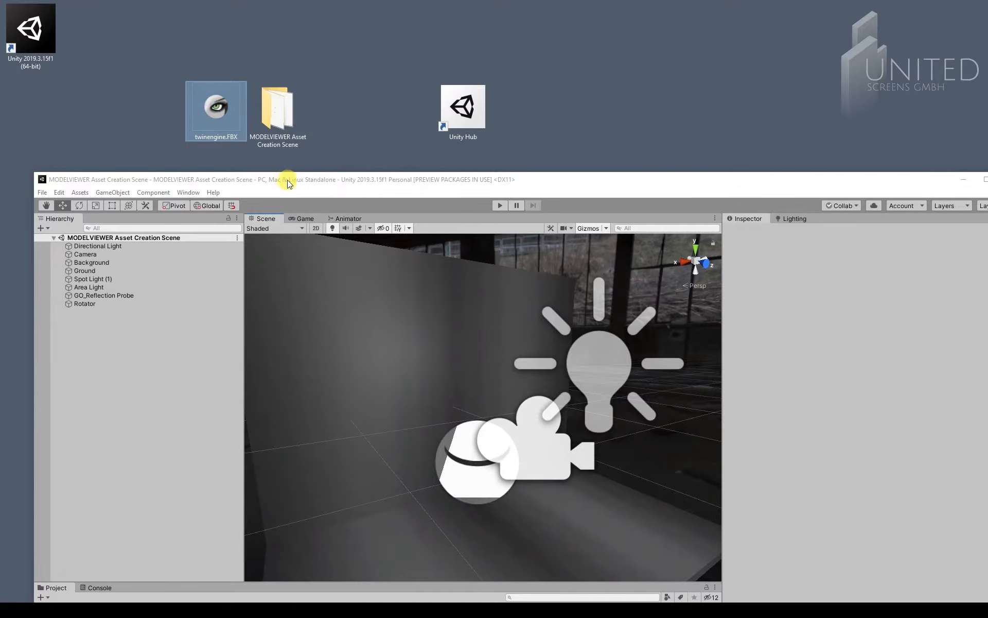
drag(289, 180, 258, 171)
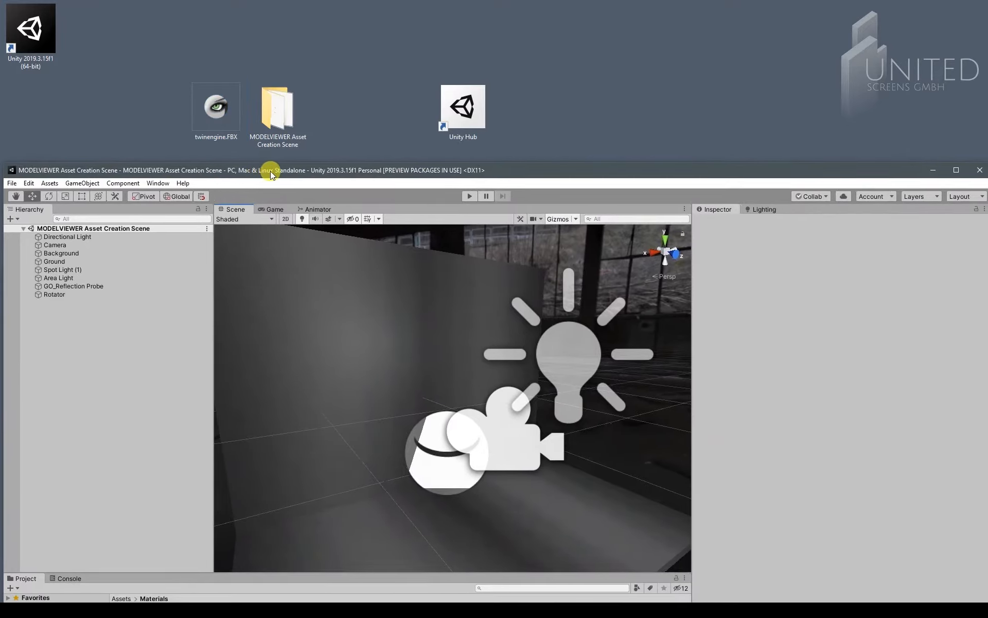
Switch to the browser showing anyconv.com and open its FBX converter page from the mesh formats.
click(304, 152)
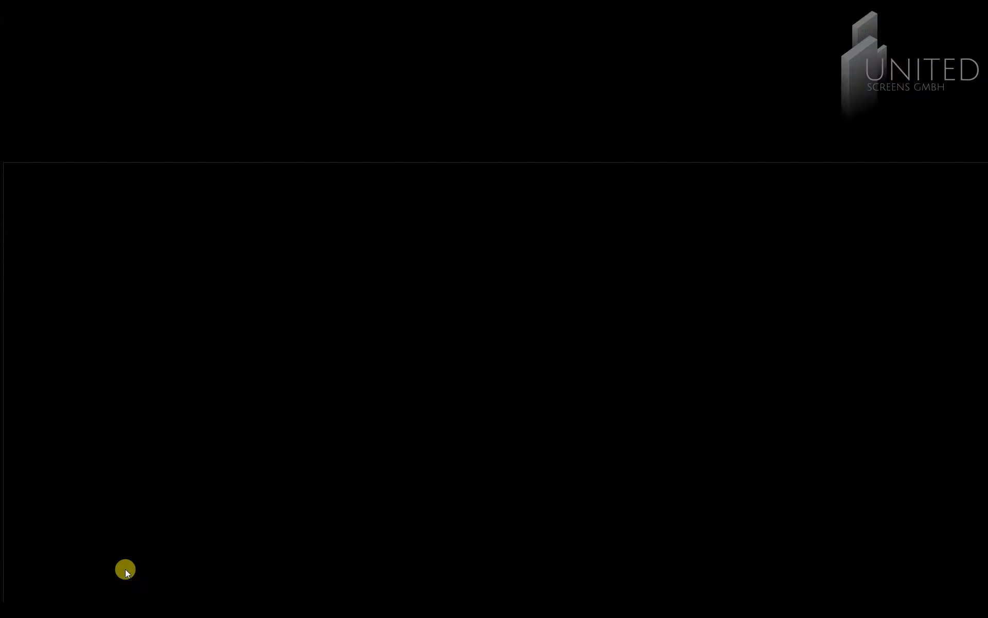
click(125, 570)
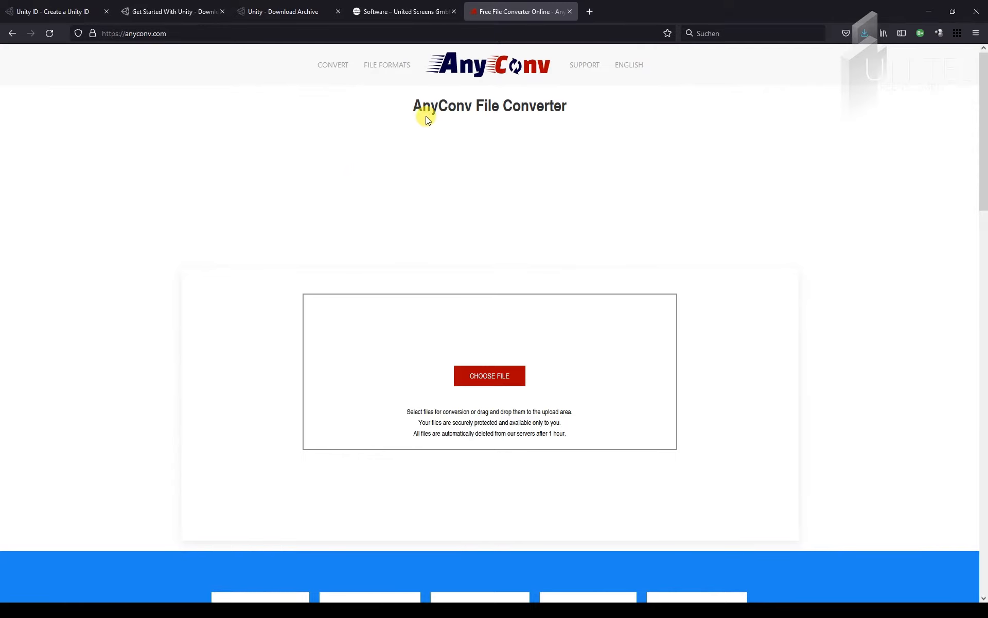
click(147, 34)
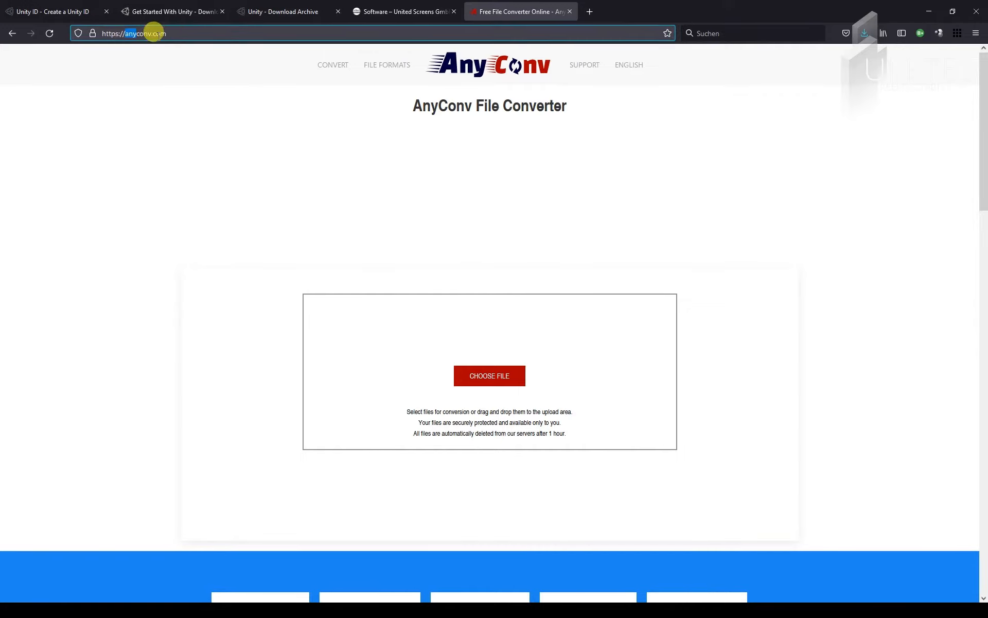
click(476, 142)
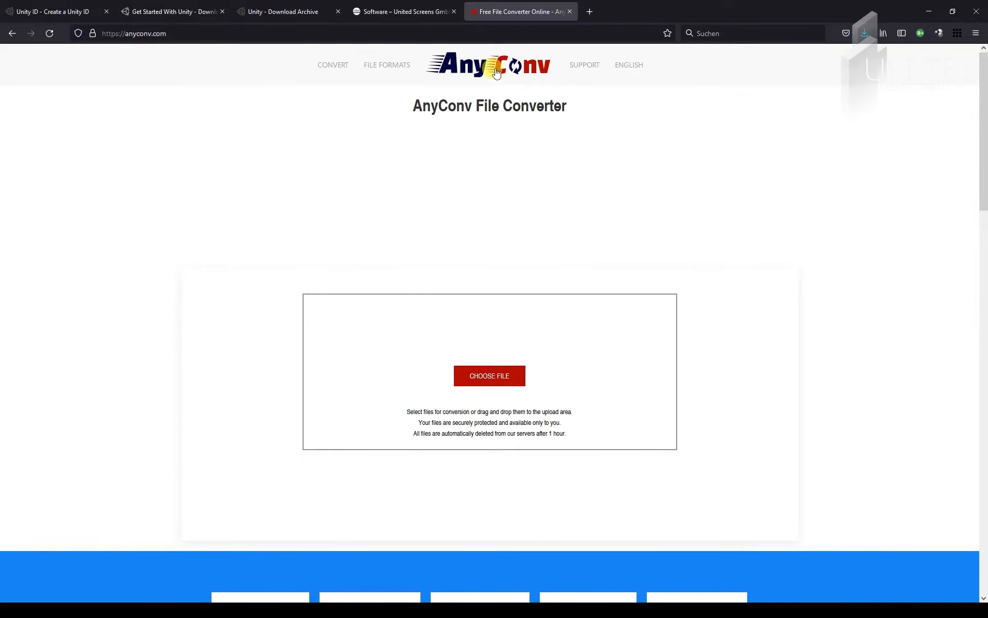
scroll(465, 163, down, 10)
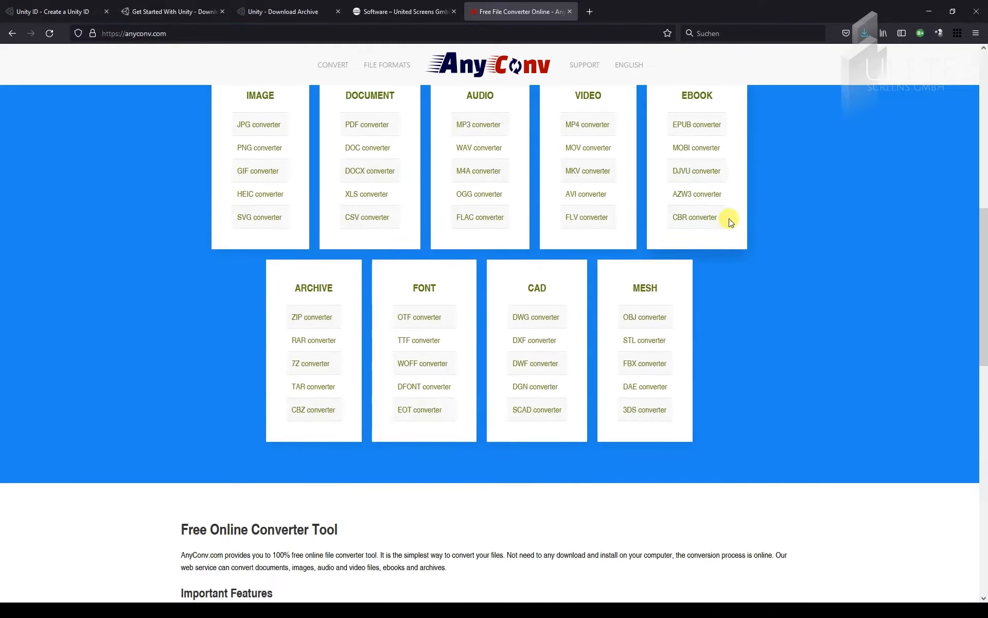
scroll(772, 299, down, 1)
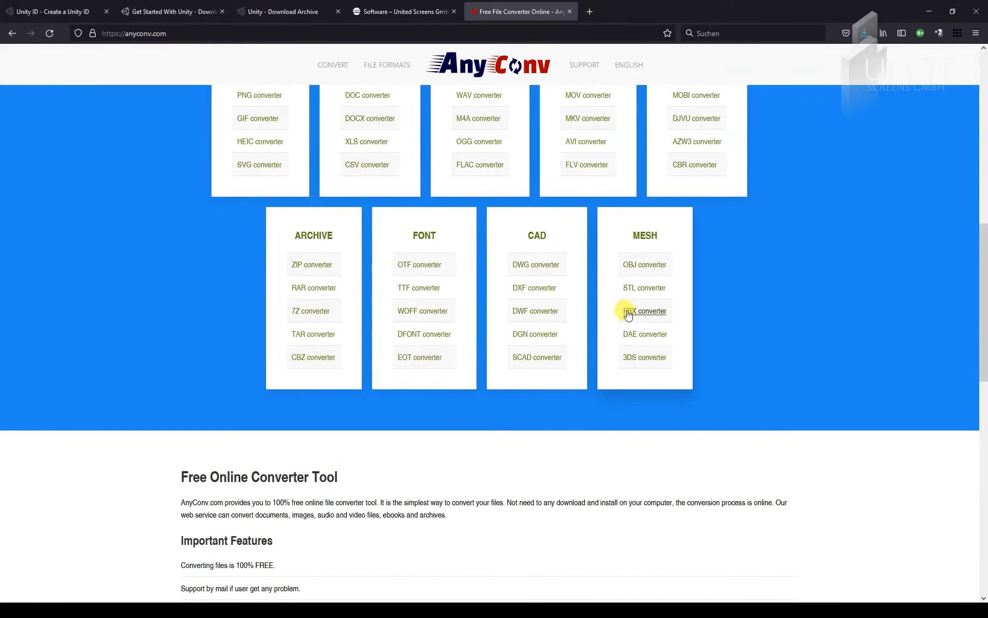
click(645, 311)
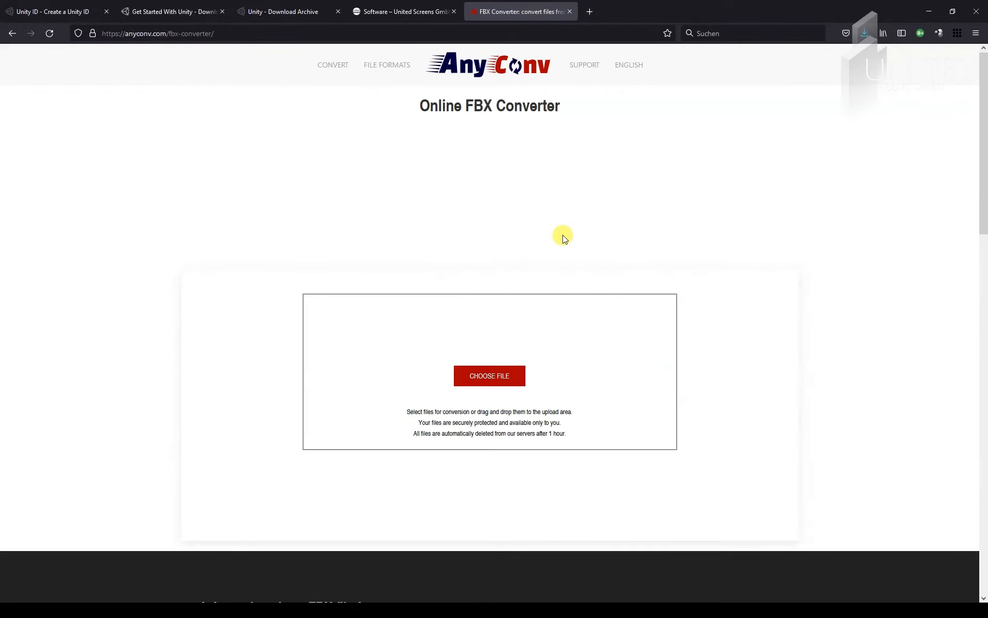
Examine which file formats the online converter can convert from and to FBX.
scroll(562, 236, down, 10)
scroll(561, 235, down, 4)
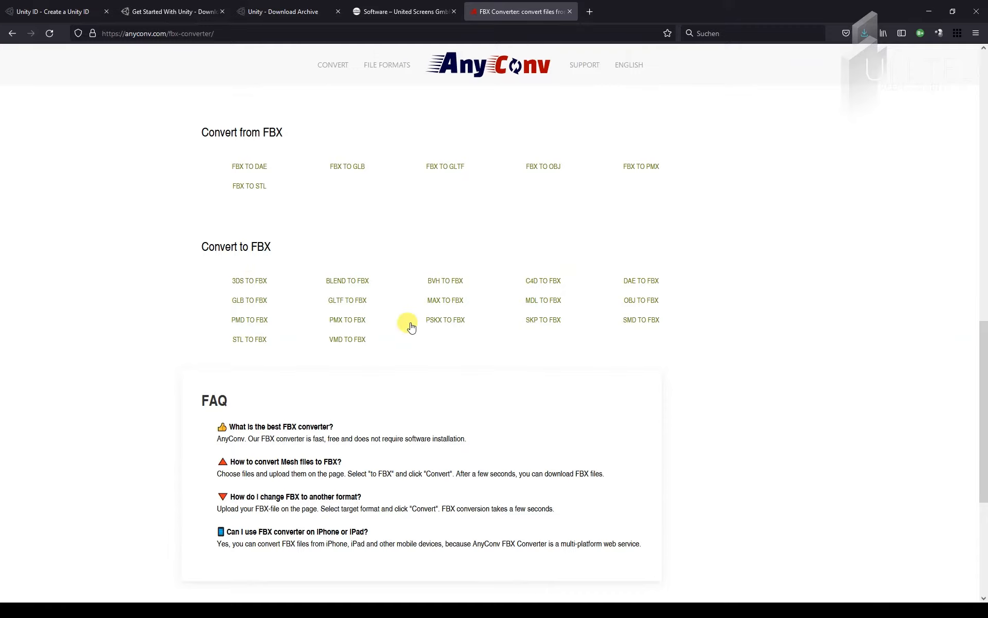
scroll(404, 332, up, 8)
scroll(403, 331, up, 5)
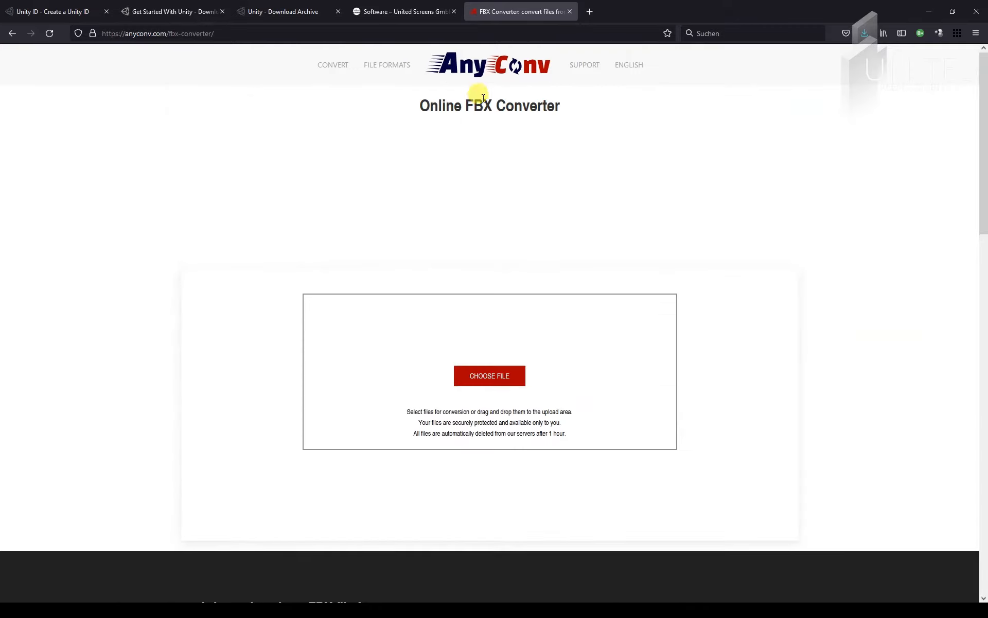
Return to the AnyConv home page, open the OBJ converter and examine its supported conversions.
click(488, 65)
scroll(453, 265, down, 4)
scroll(453, 265, down, 6)
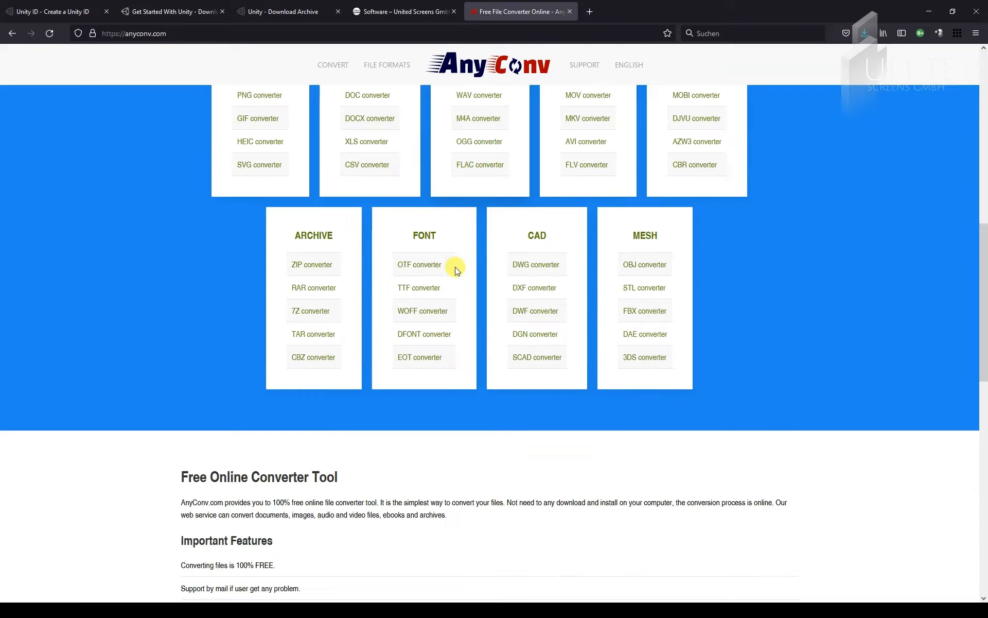
click(650, 265)
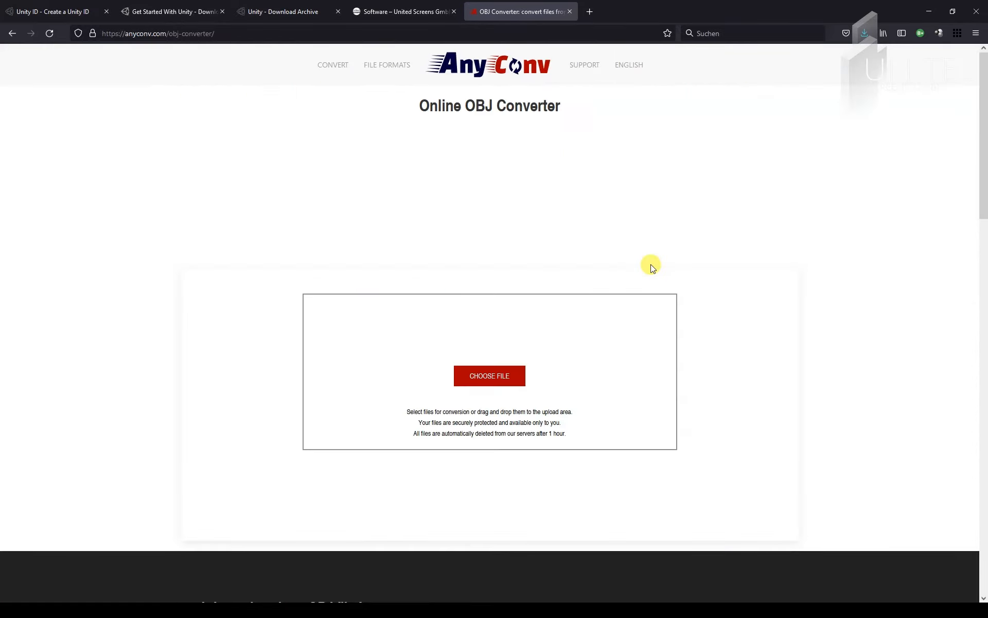
scroll(495, 288, down, 10)
scroll(489, 287, down, 3)
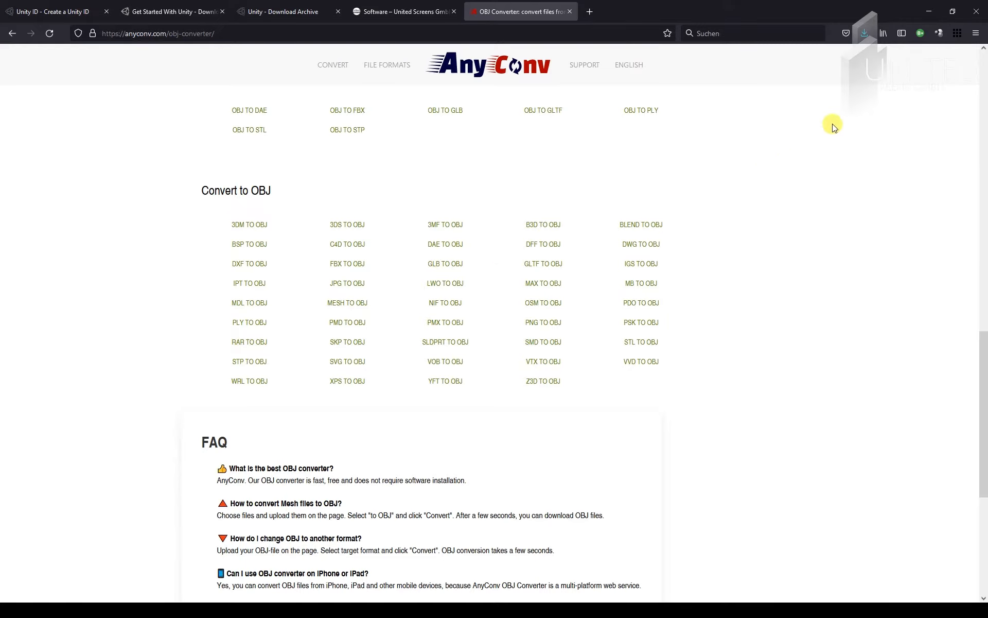
Switch back to Unity and import twinengine.FBX from the desktop into the project's Models folder.
click(929, 12)
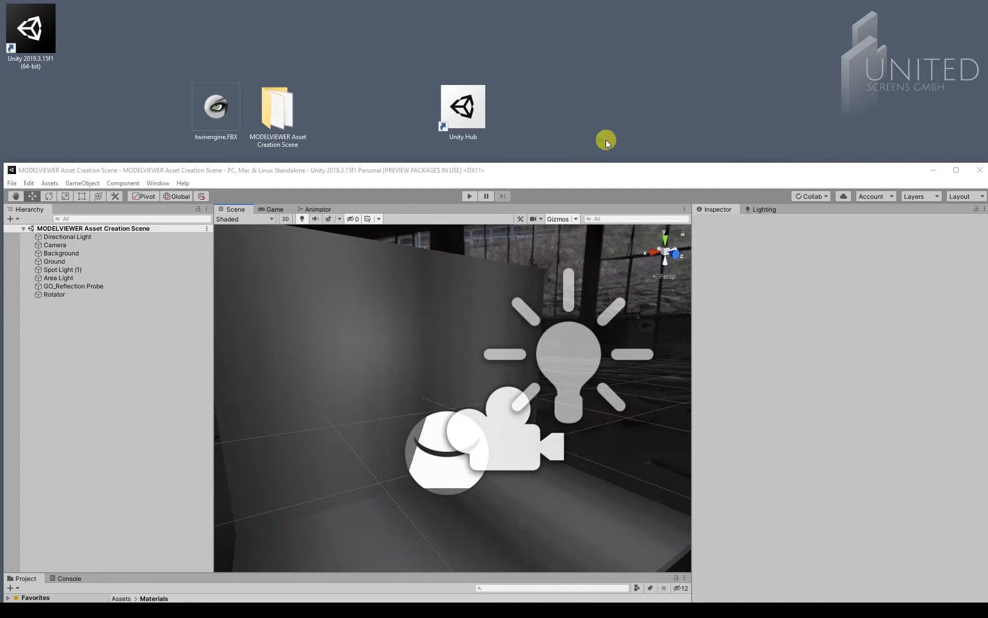
drag(353, 165, 354, 11)
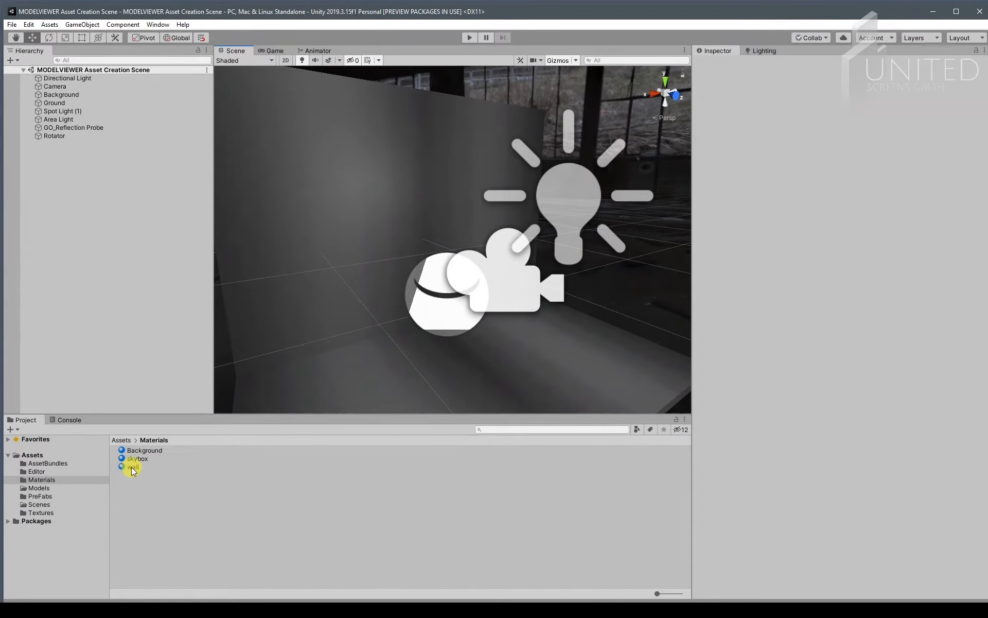
click(39, 489)
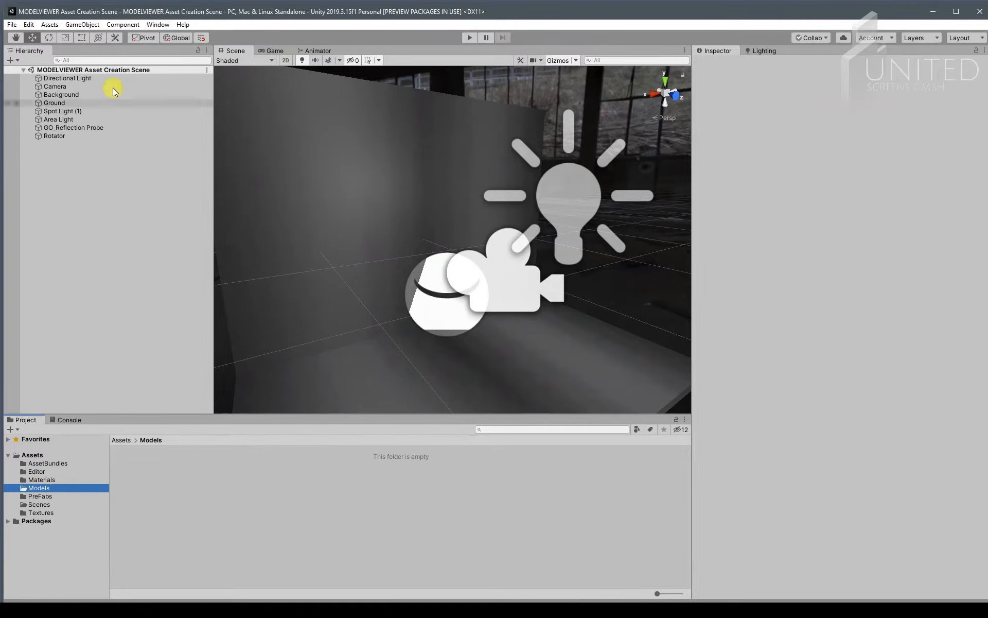
drag(105, 11, 110, 152)
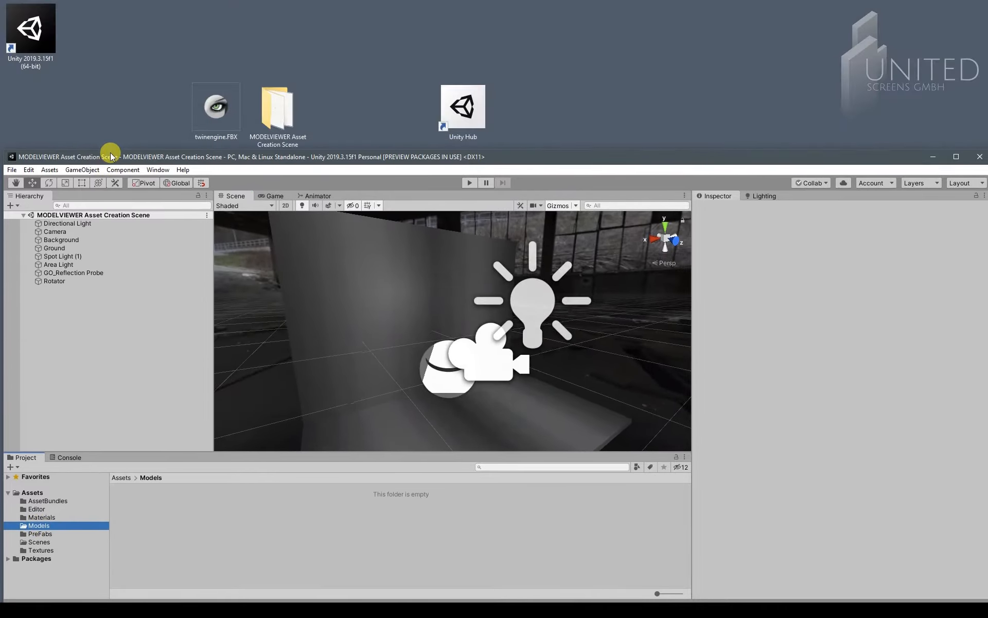
drag(215, 106, 167, 521)
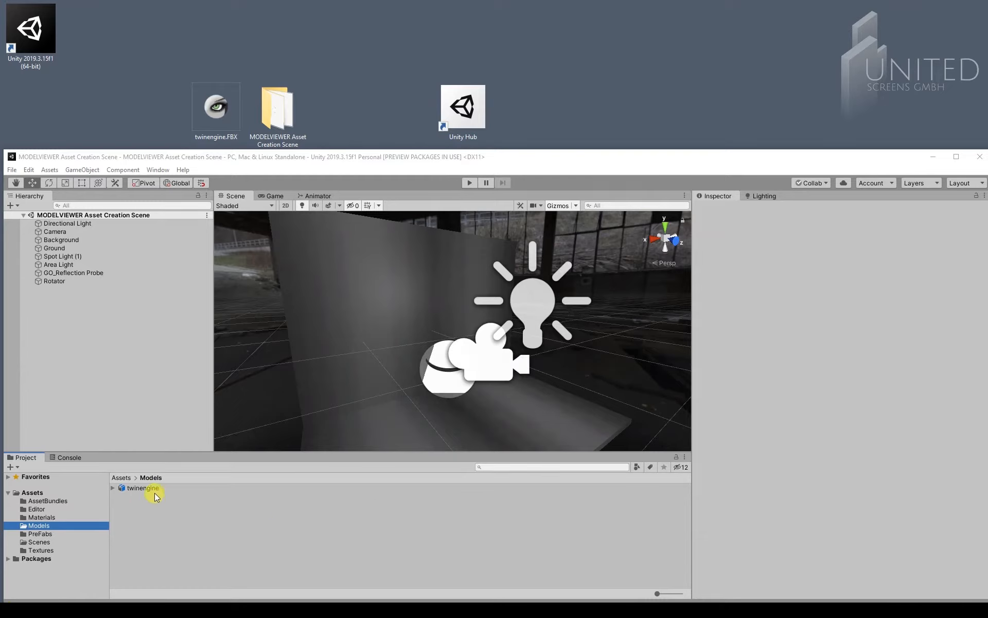
click(955, 157)
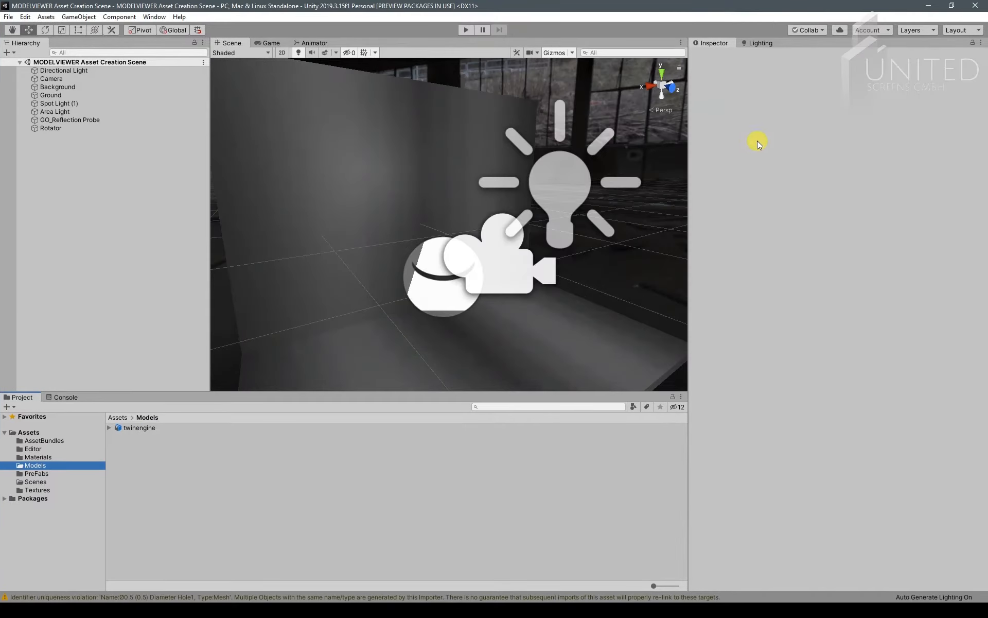
Extract the embedded materials of the twinengine model into the project's Assets/Materials folder.
click(140, 428)
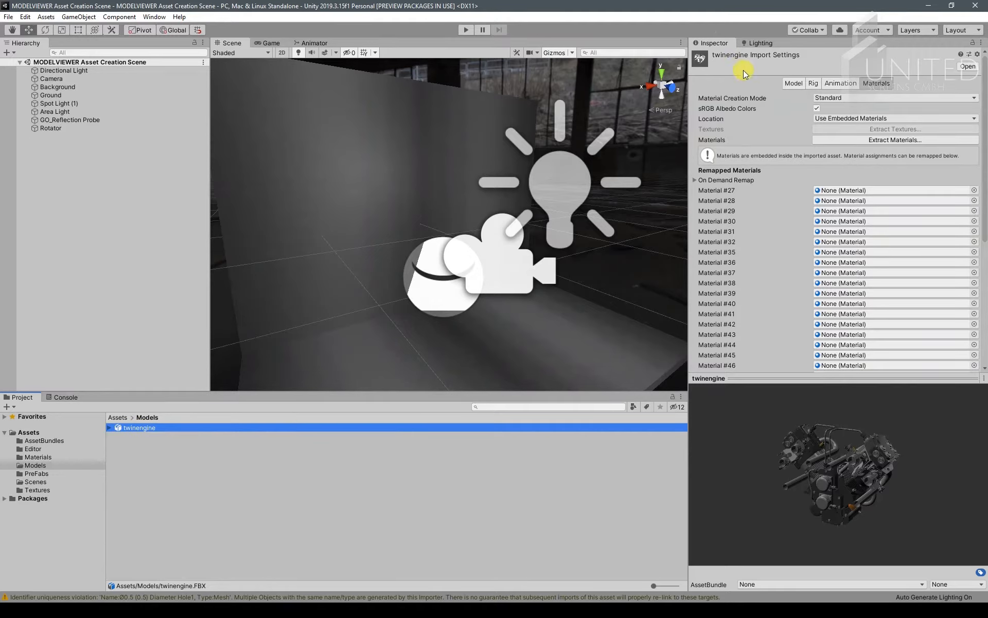
click(873, 85)
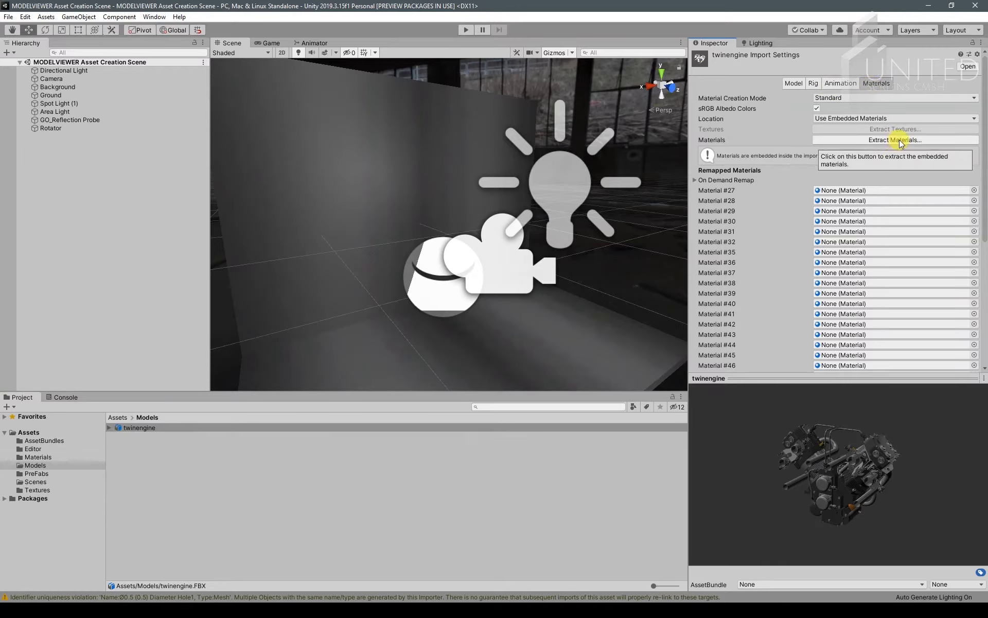
scroll(816, 220, down, 8)
scroll(818, 278, up, 8)
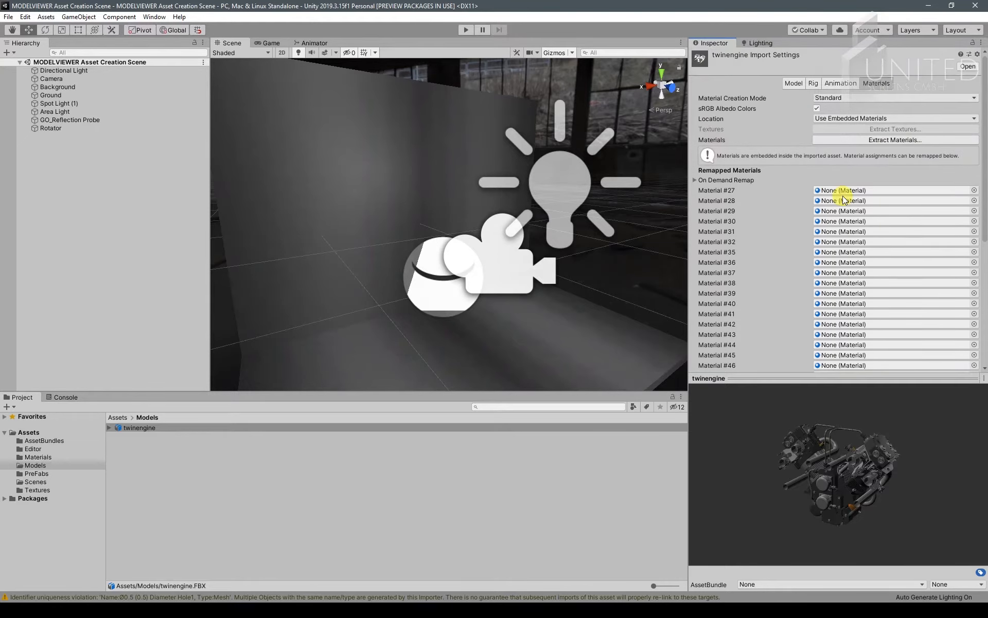
click(886, 140)
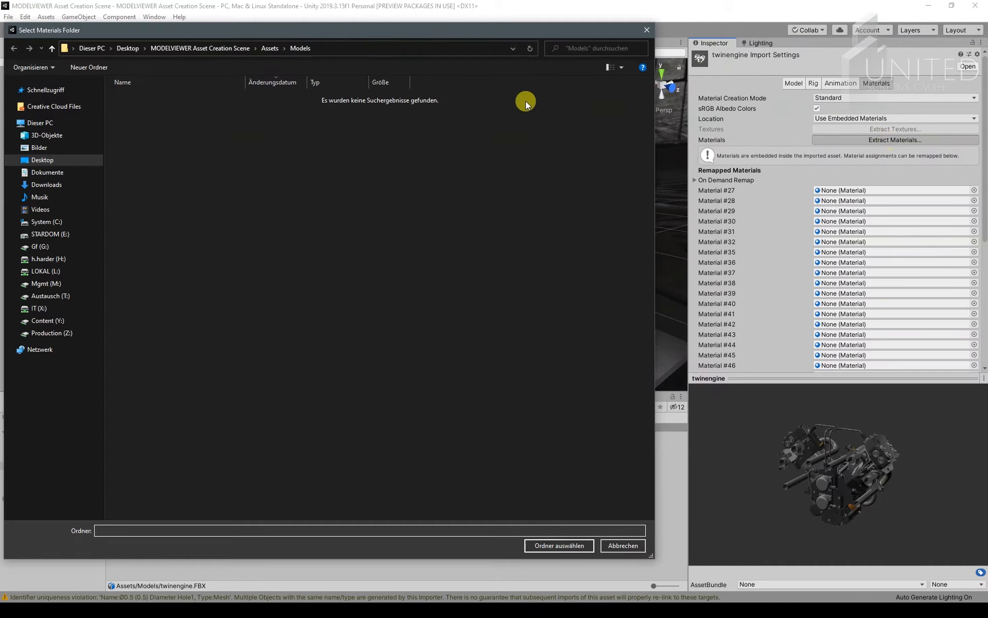
click(267, 48)
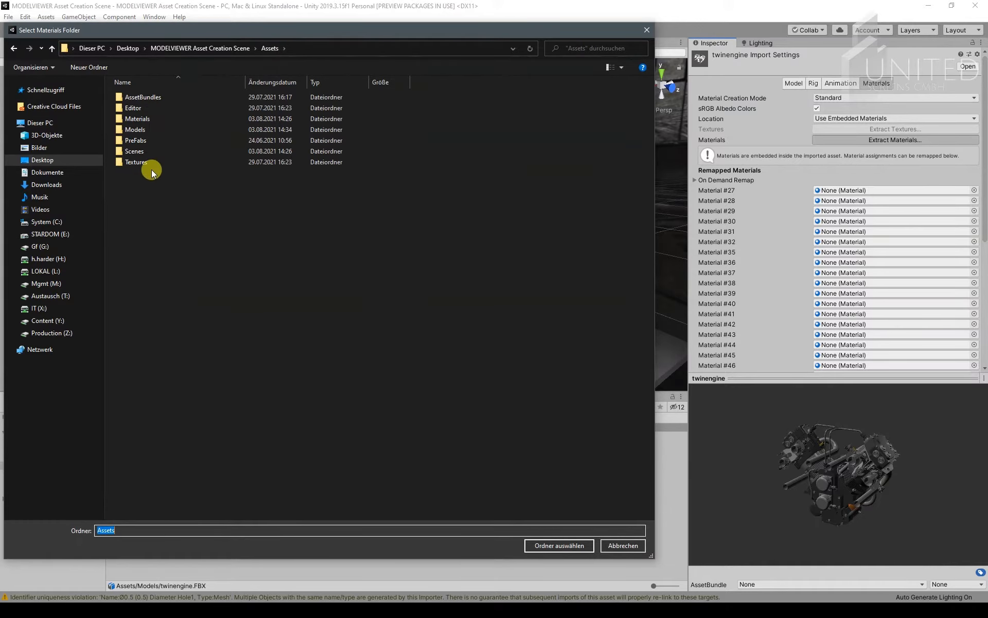
double_click(141, 118)
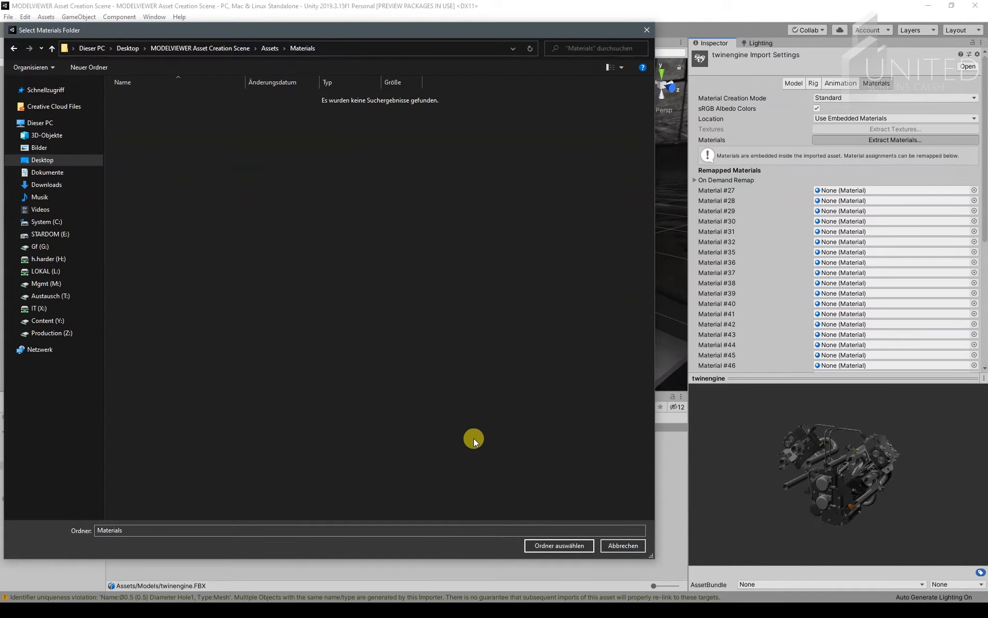
click(554, 545)
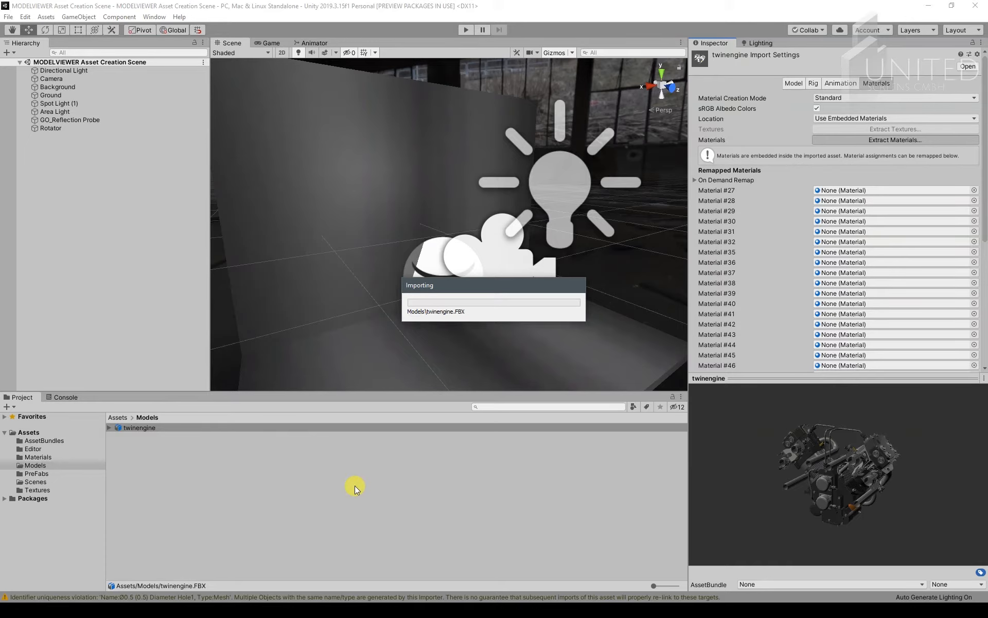
Examine the extracted materials as large thumbnails in the Materials folder and inspect the properties of Material #47.
click(47, 457)
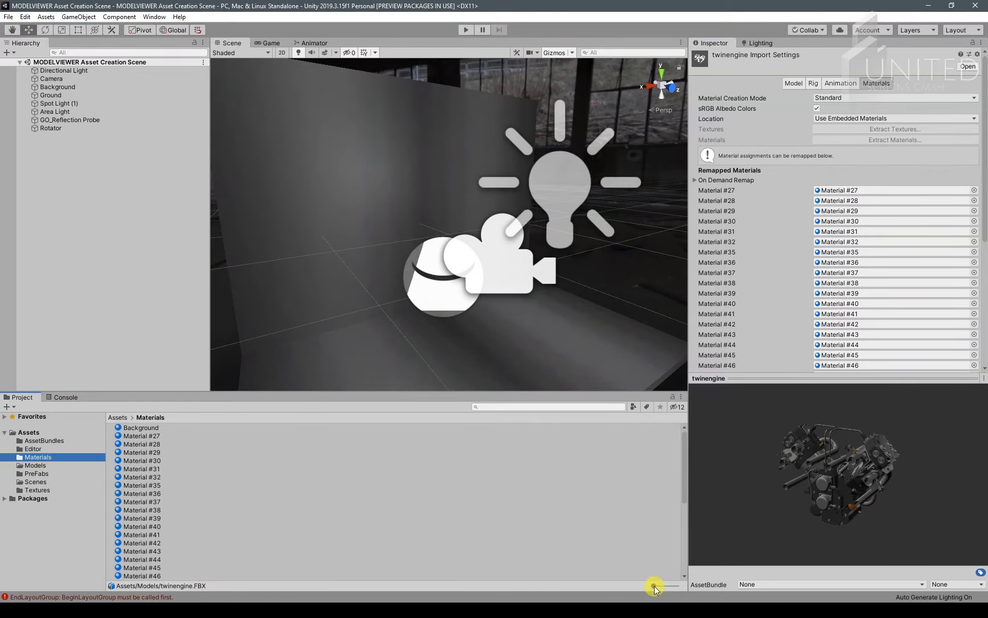
drag(653, 586, 669, 585)
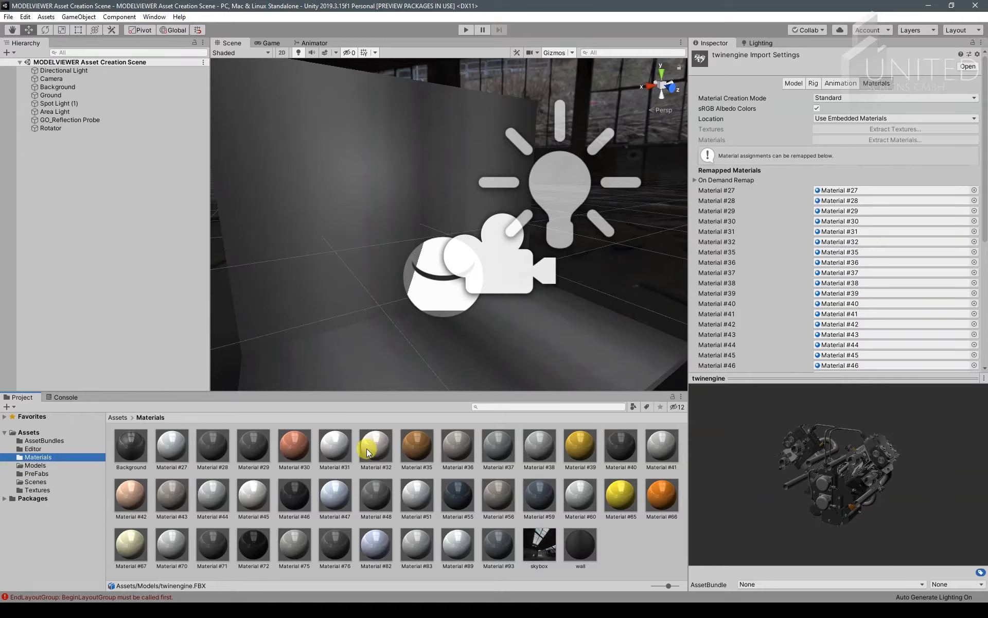
click(335, 494)
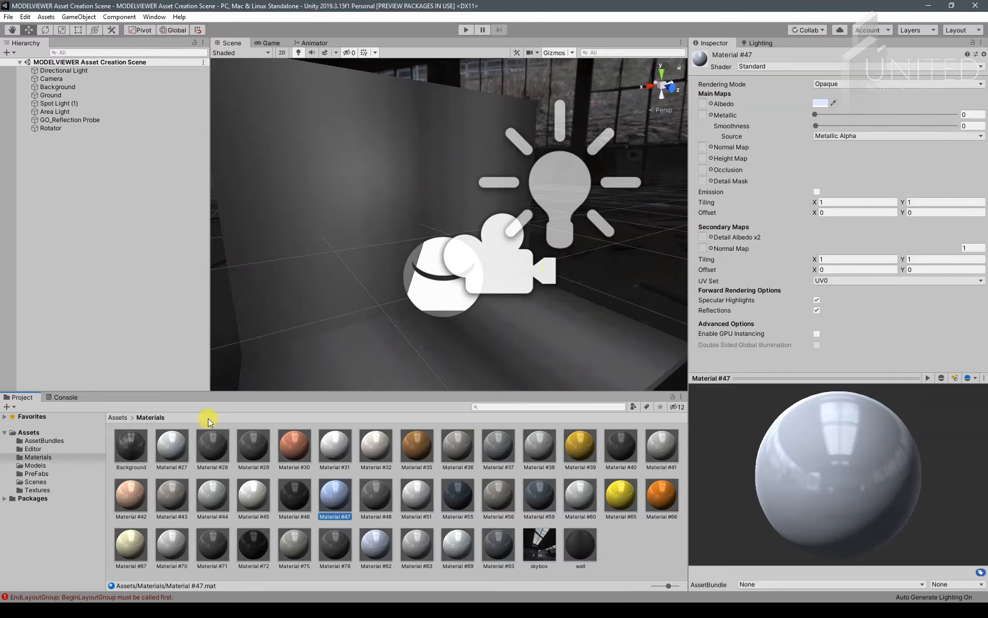
Place the twinengine model from the Models folder into the scene and set its position to 0, 0, 0.
click(41, 465)
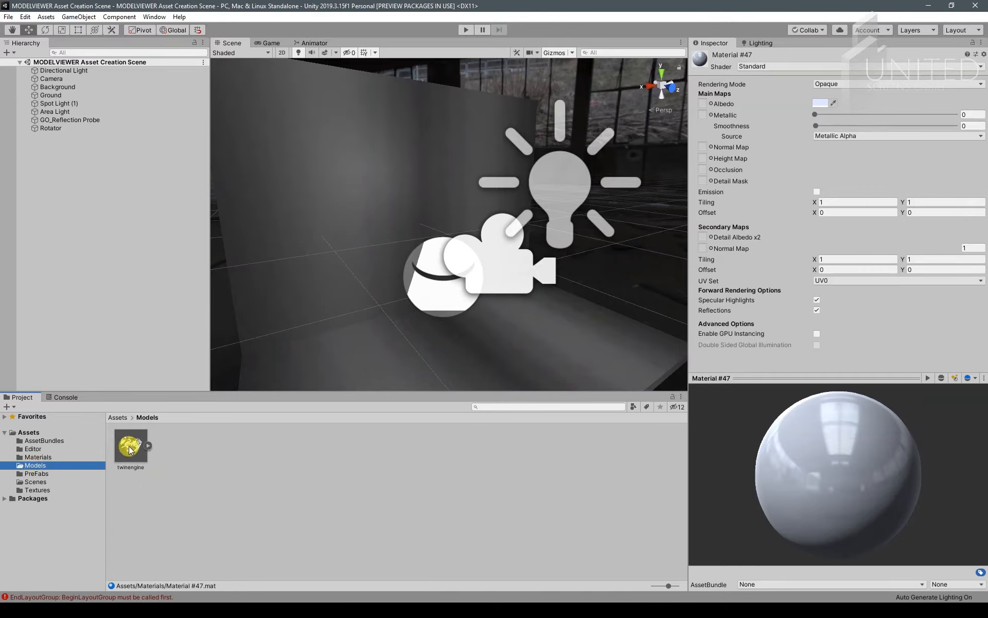
mouse_move(132, 447)
mouse_down()
mouse_move(205, 462)
mouse_move(196, 458)
mouse_move(394, 268)
mouse_move(226, 35)
mouse_move(342, 173)
mouse_move(389, 210)
mouse_up()
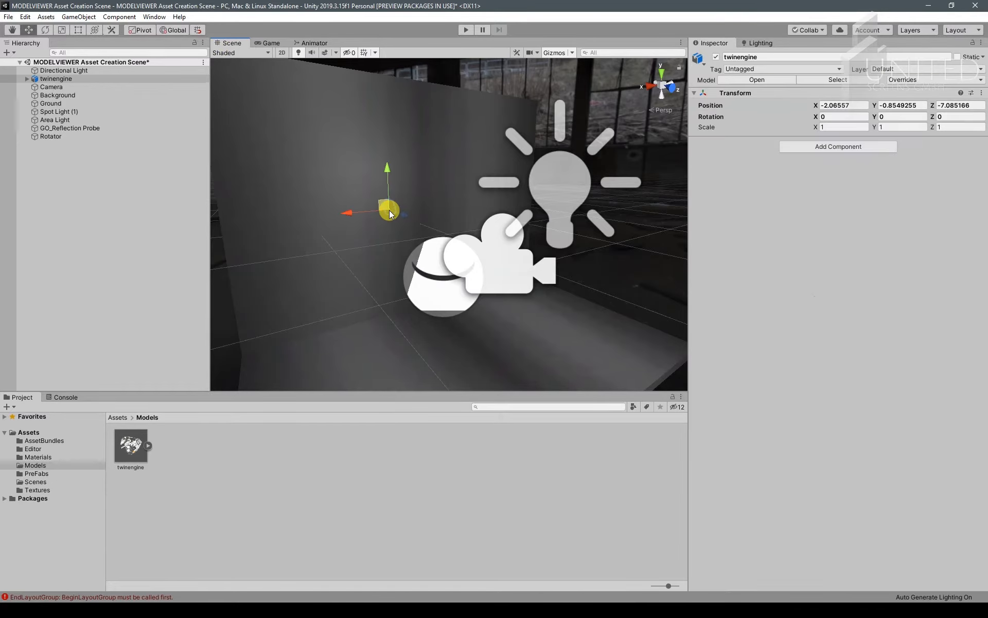
click(852, 105)
text(0)
click(893, 105)
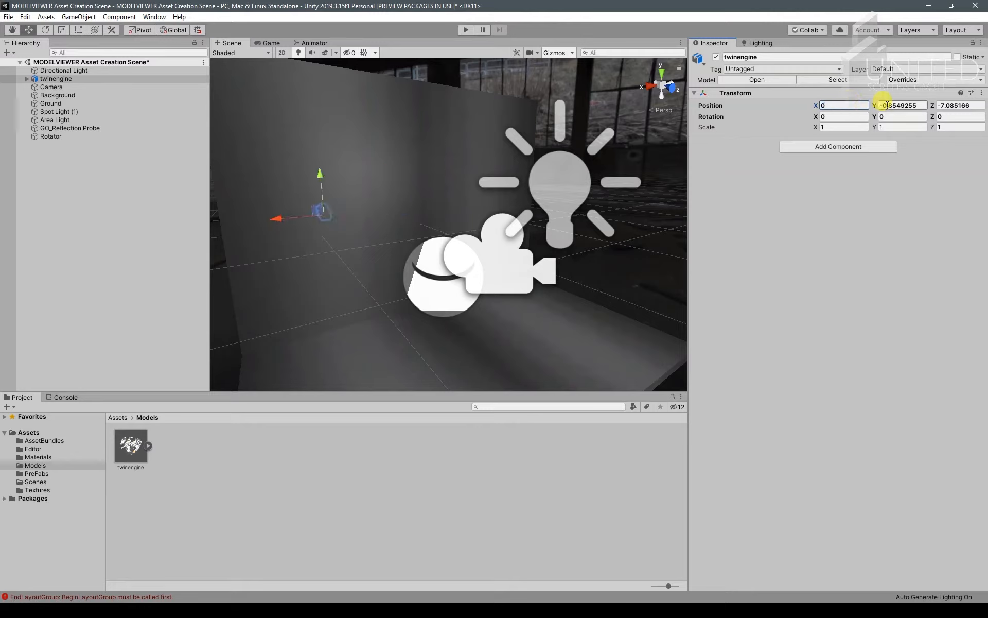
text(0)
click(956, 105)
text(0)
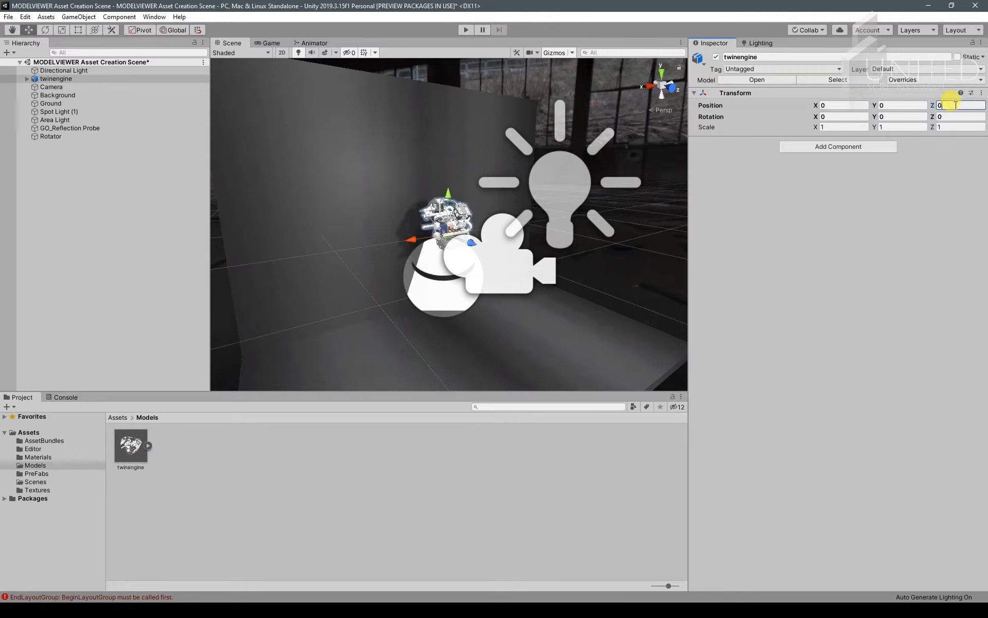
click(894, 105)
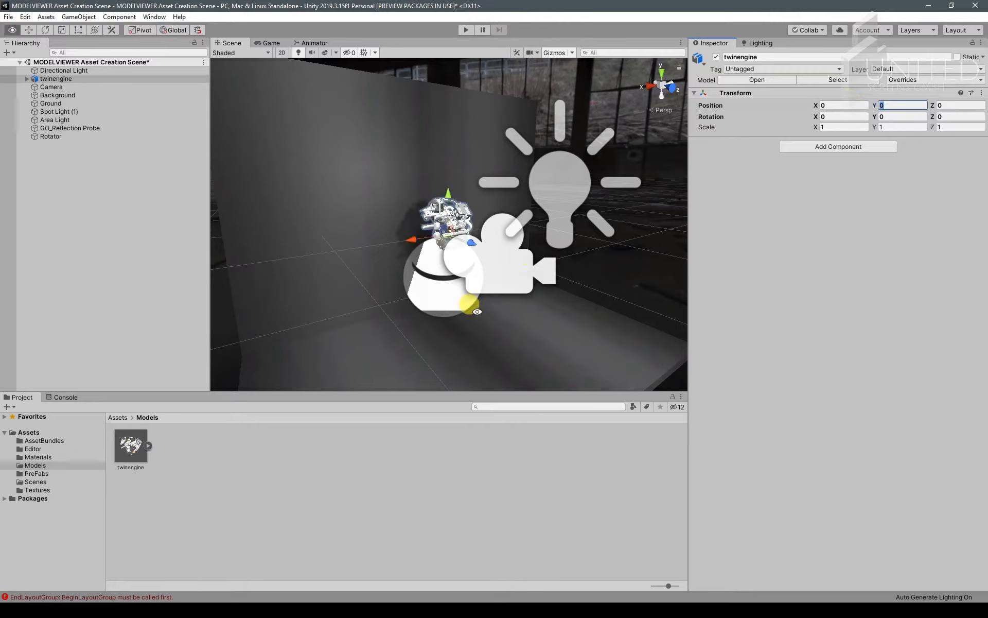
Frame the twinengine model in the scene and examine it on its pedestal from several angles.
alt+drag(560, 180, 501, 222)
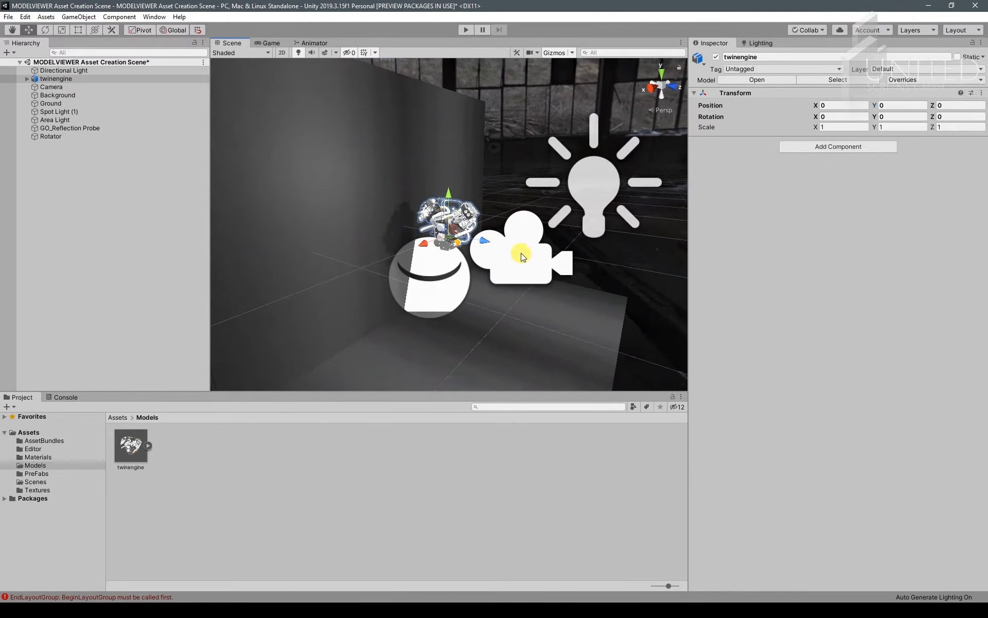
key(alt)
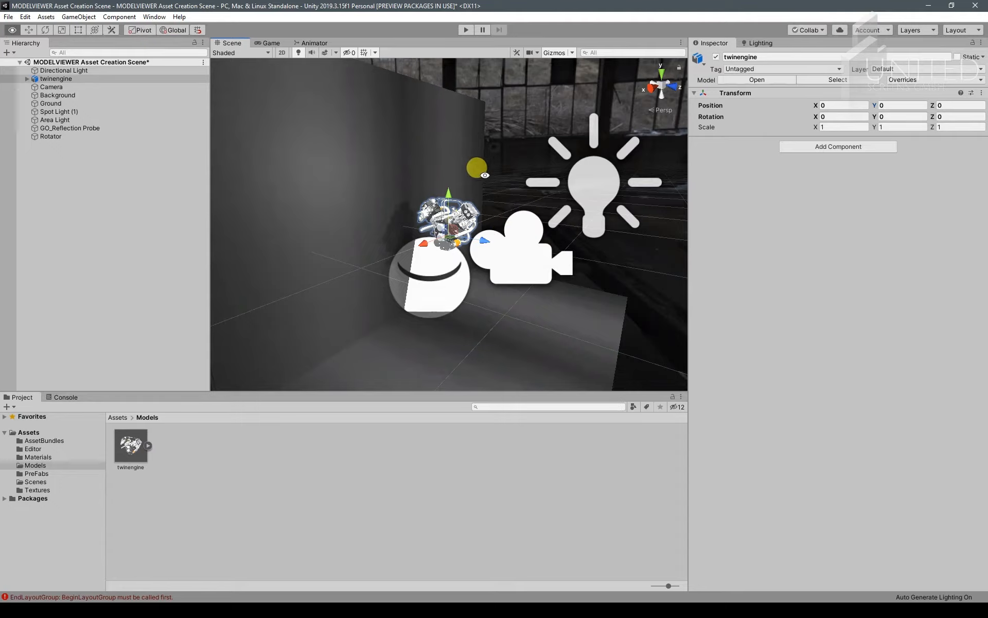
alt+drag(507, 191, 455, 209)
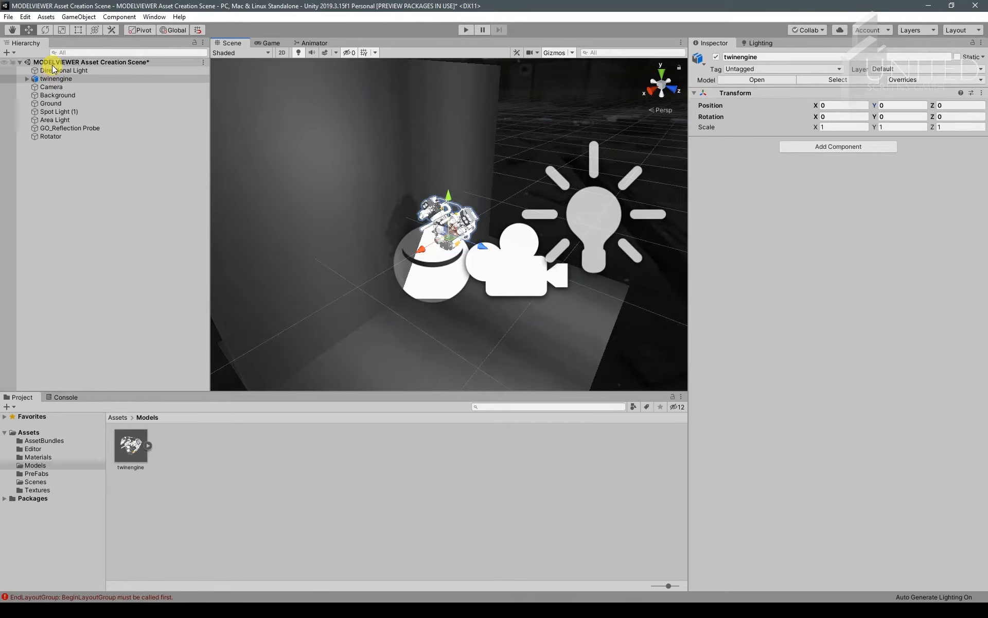
click(59, 78)
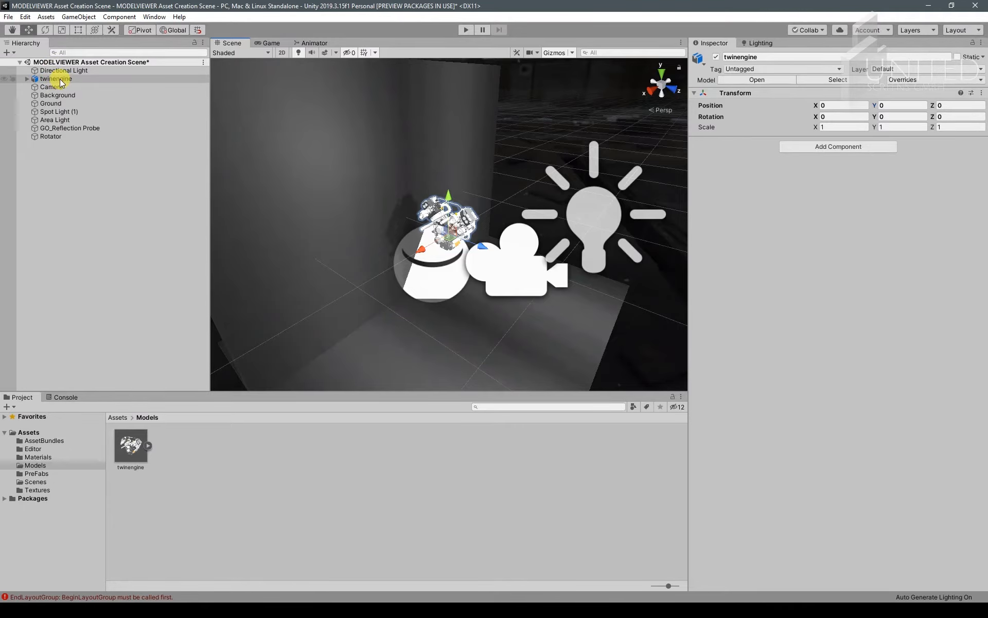
double_click(61, 80)
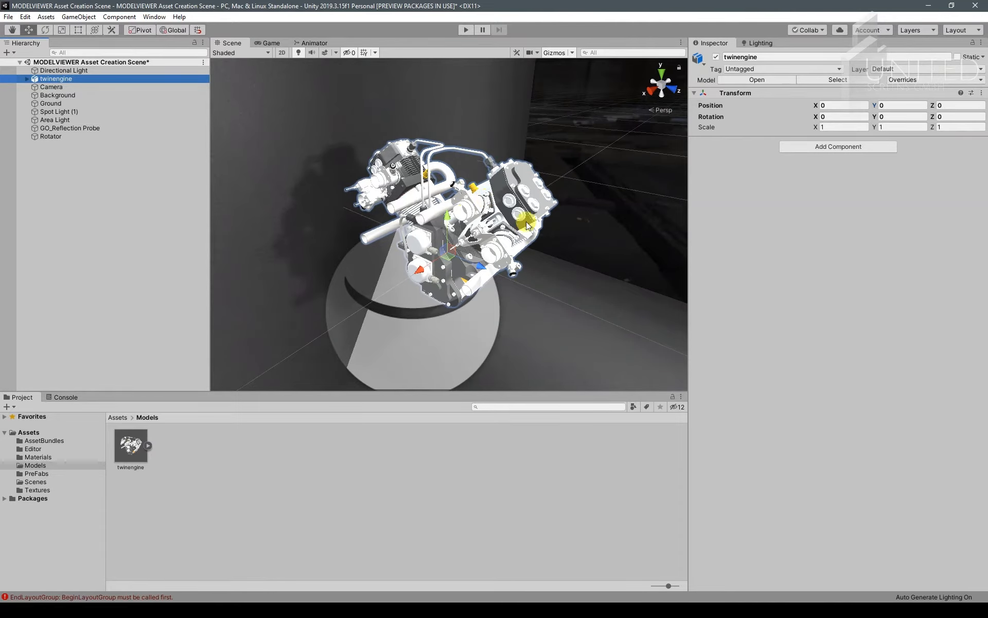
alt+drag(363, 240, 314, 242)
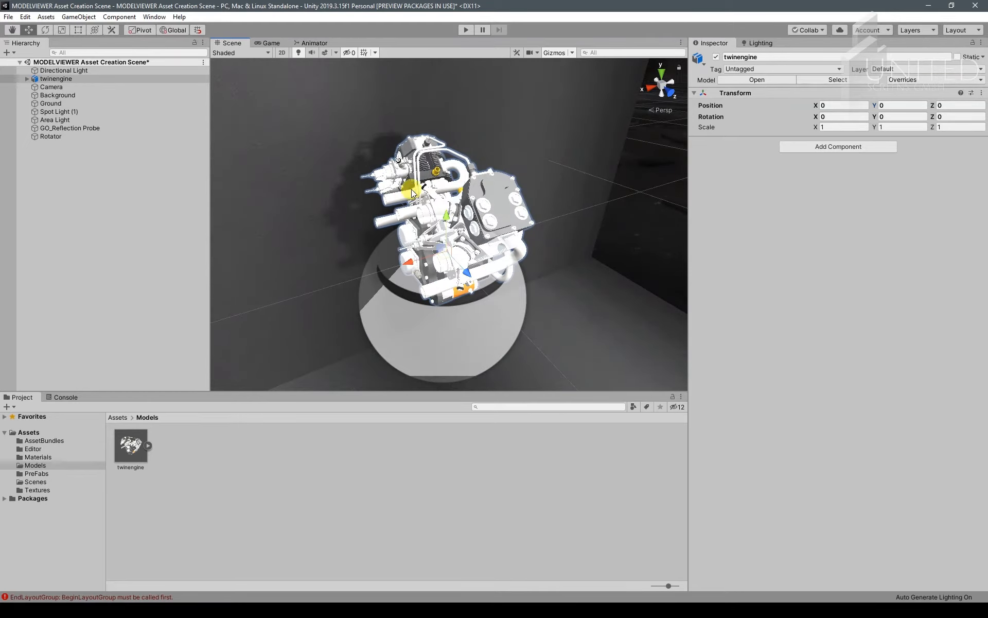
alt+drag(436, 224, 362, 240)
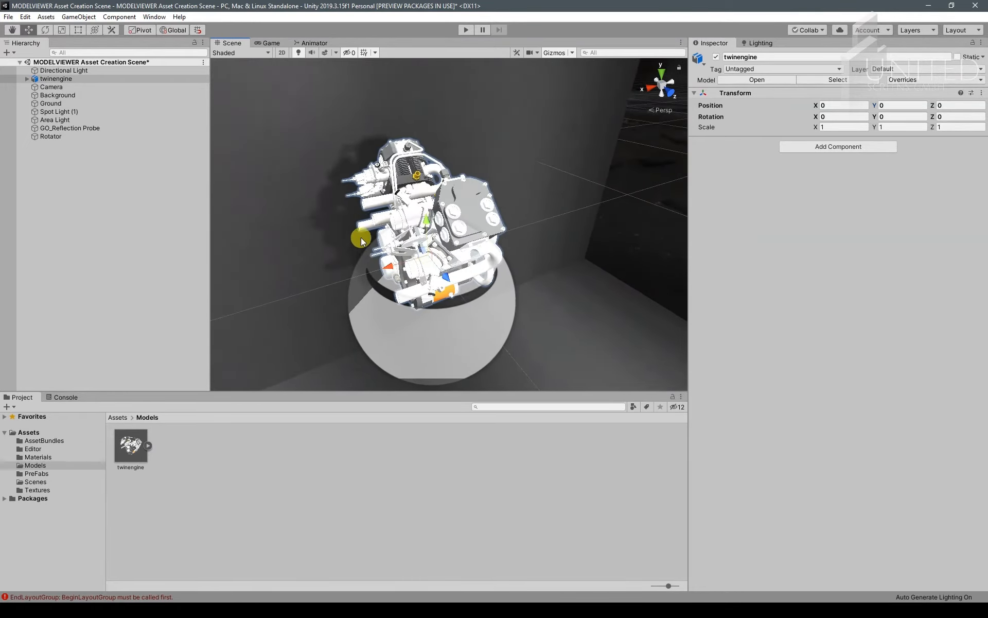
scroll(406, 231, down, 7)
scroll(405, 230, up, 7)
alt+drag(524, 237, 558, 212)
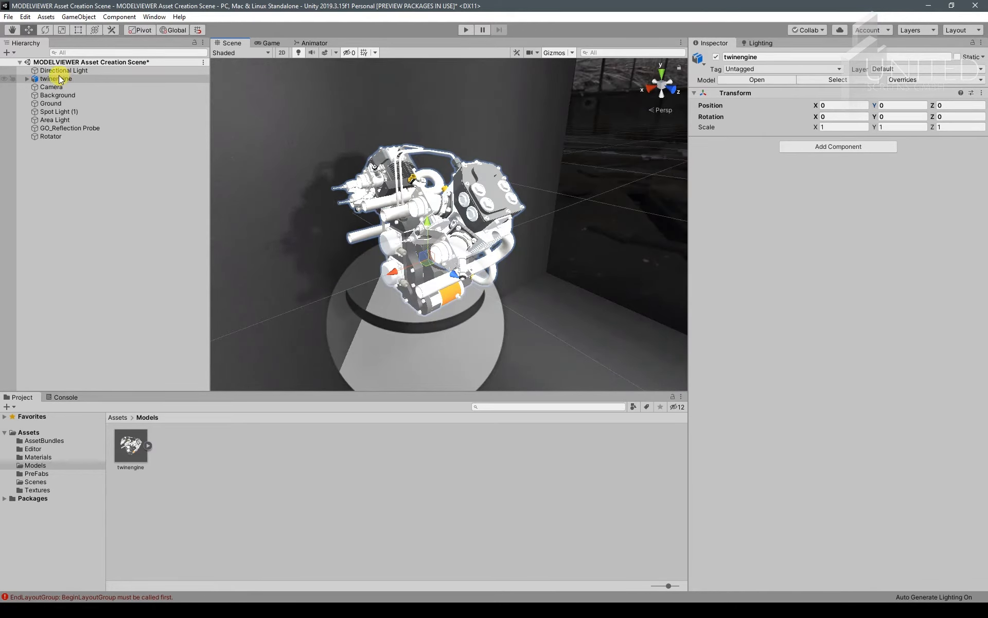
Create an original prefab of the scene's twinengine object in the AssetBundles folder.
click(48, 439)
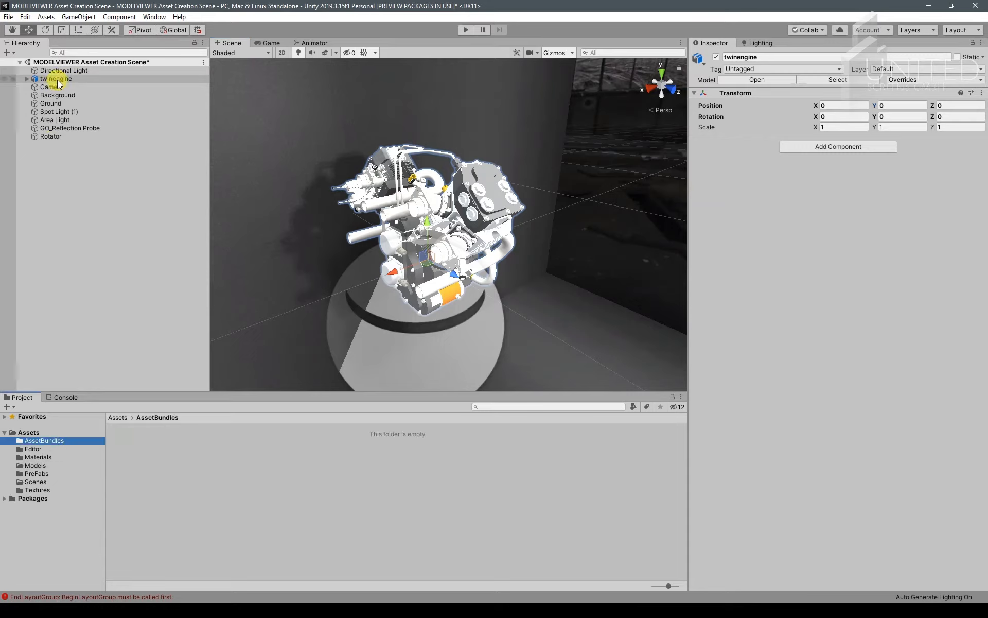
drag(58, 80, 149, 452)
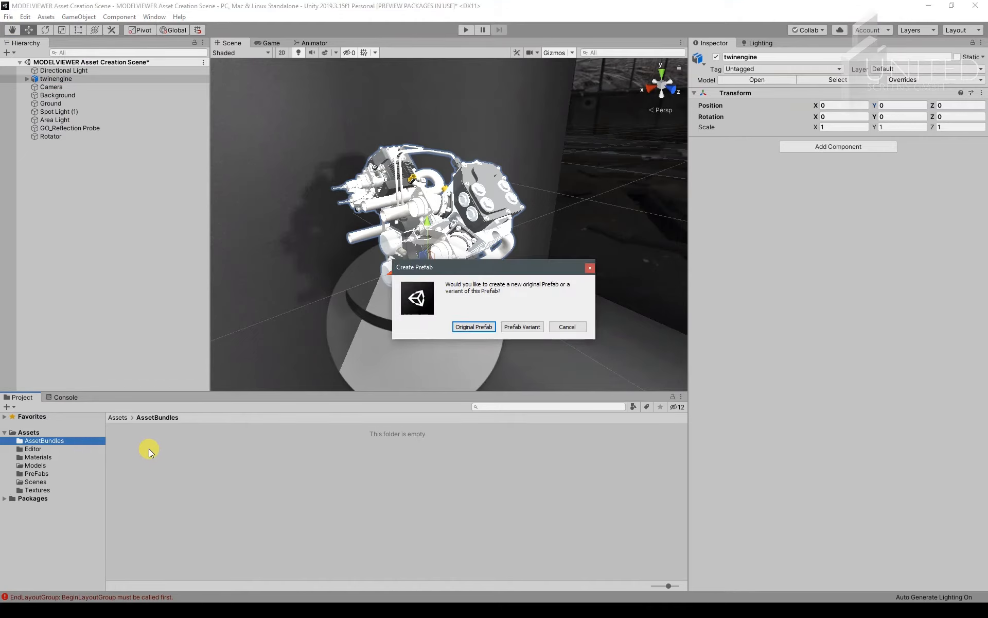
drag(500, 273, 474, 272)
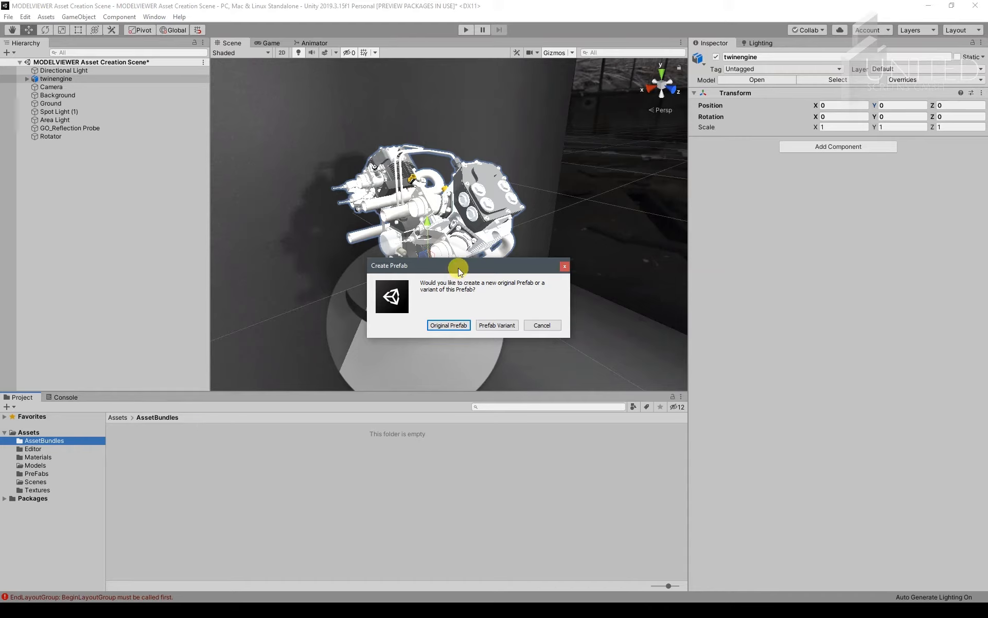
drag(461, 265, 453, 266)
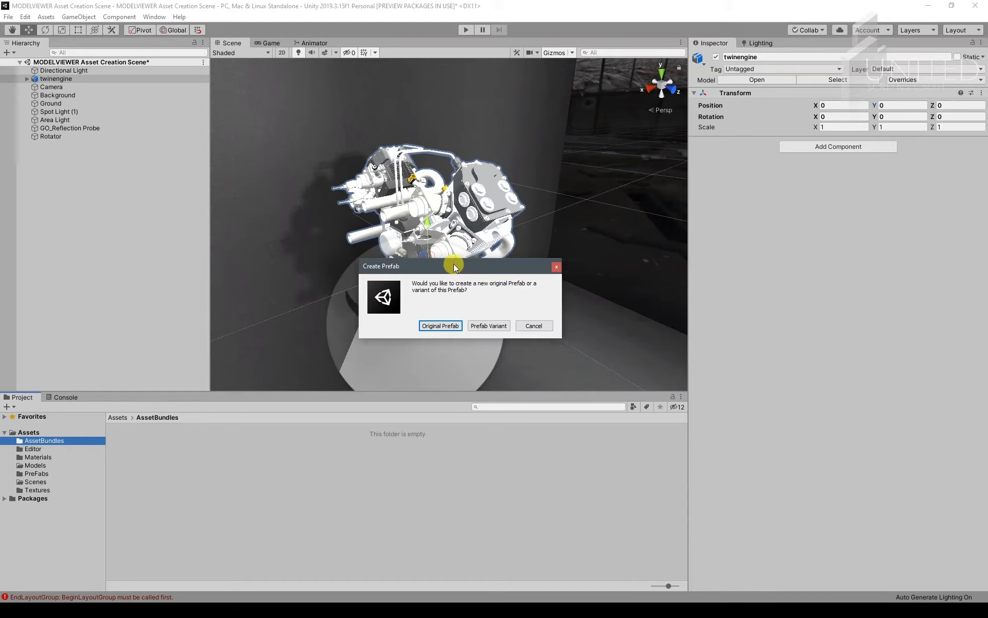
click(430, 325)
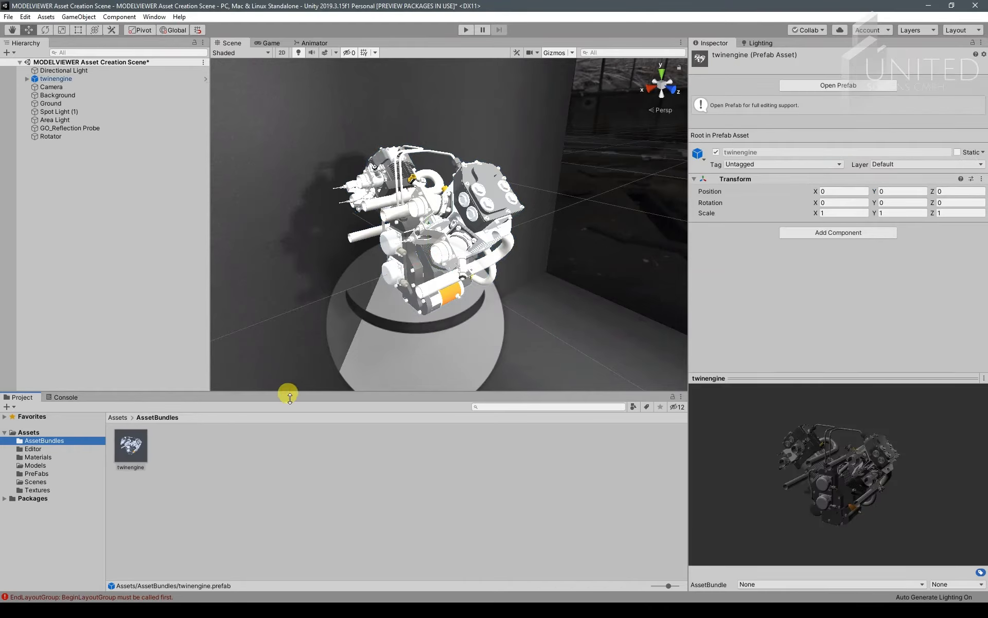
Assign the twinengine prefab in the AssetBundles folder to the model_set asset bundle.
click(131, 446)
click(131, 446)
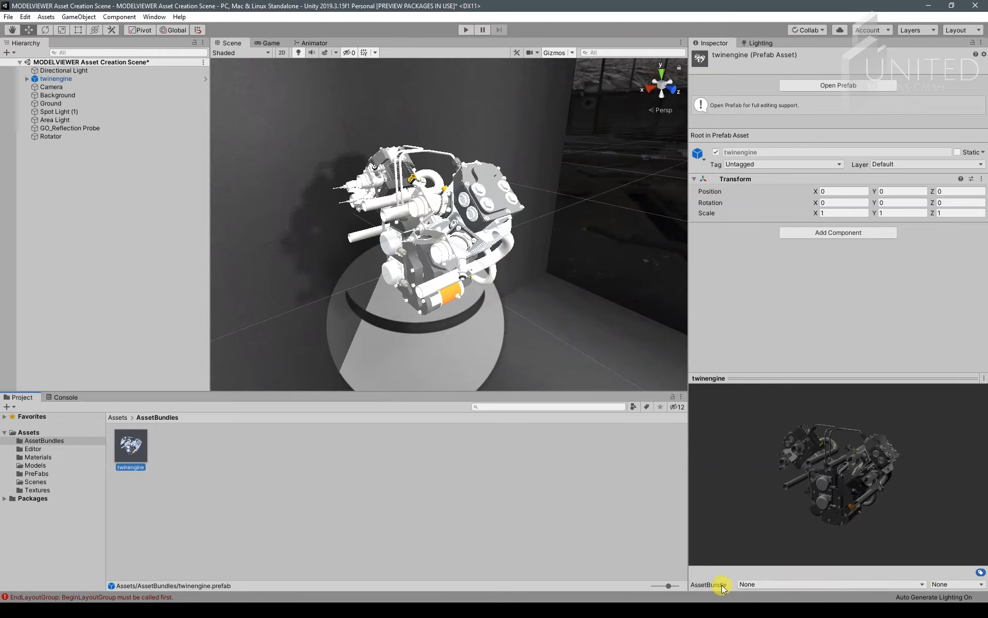
click(919, 585)
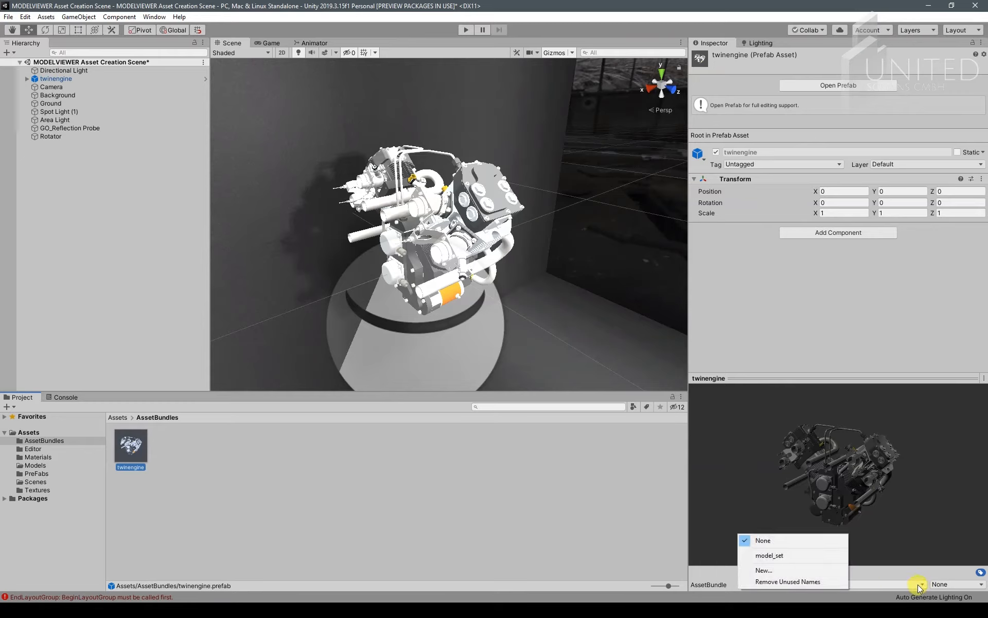
click(774, 556)
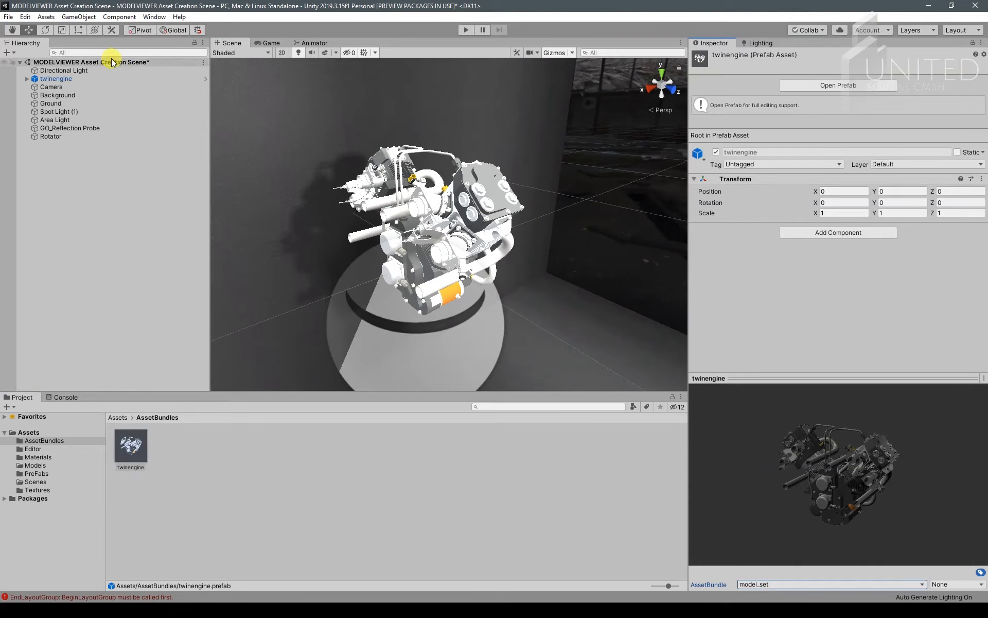
Build the project's AssetBundles and show the generated files in the AssetBundles folder as a compact list.
click(46, 17)
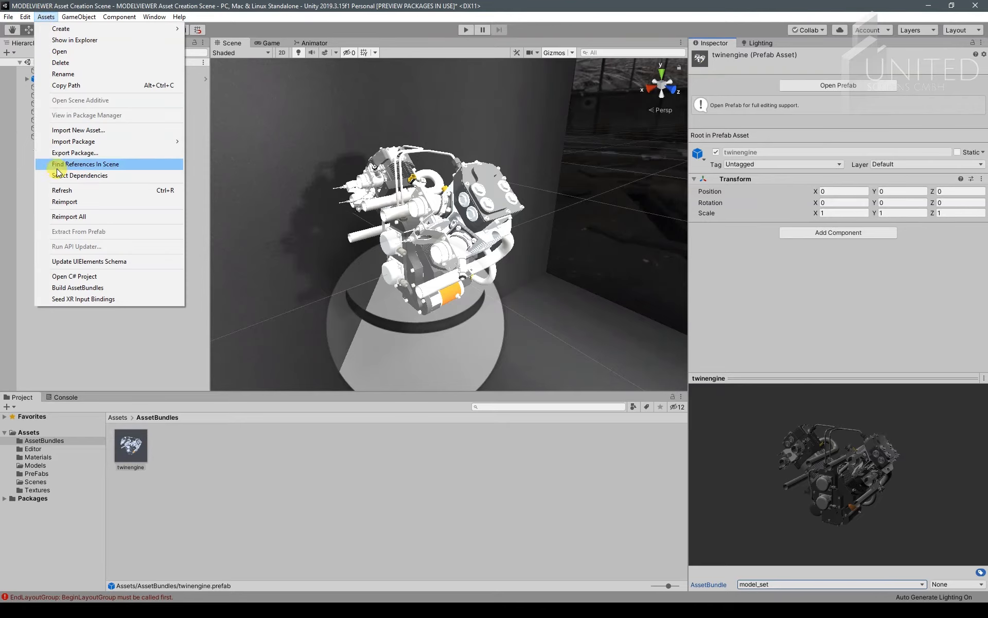
click(98, 288)
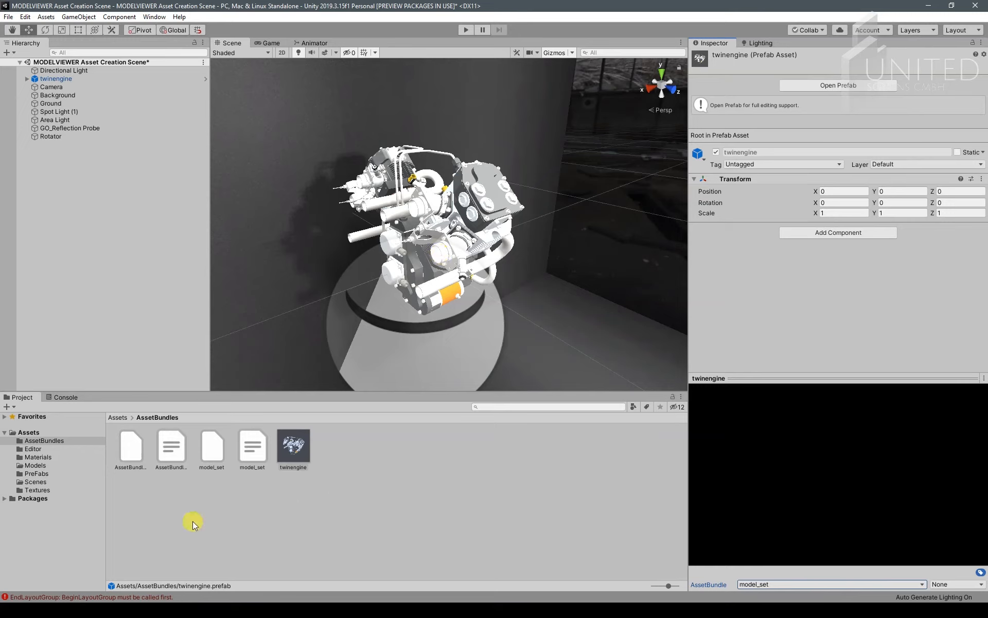
click(133, 451)
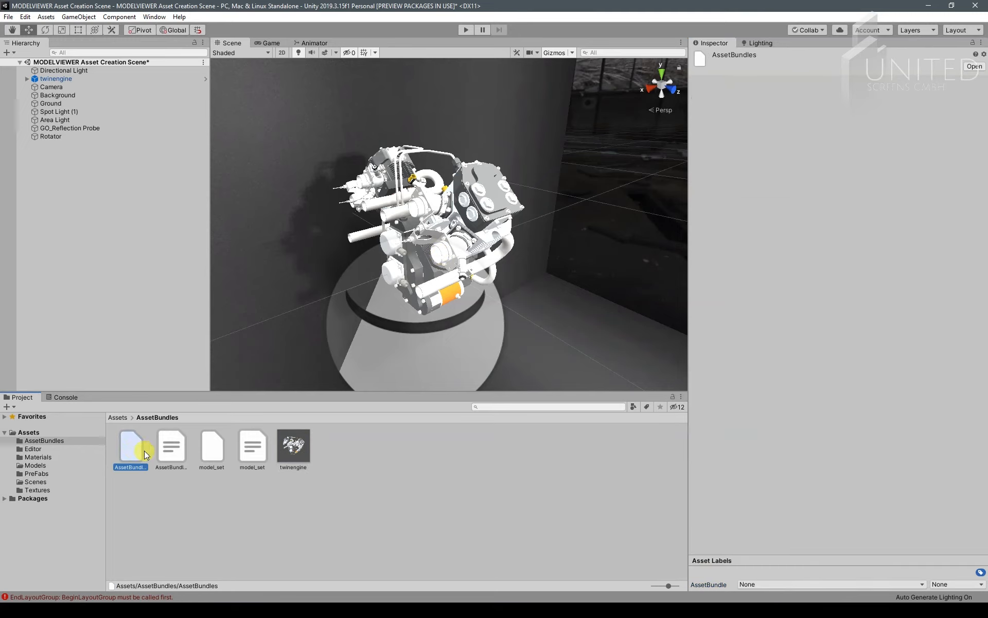
drag(669, 586, 644, 586)
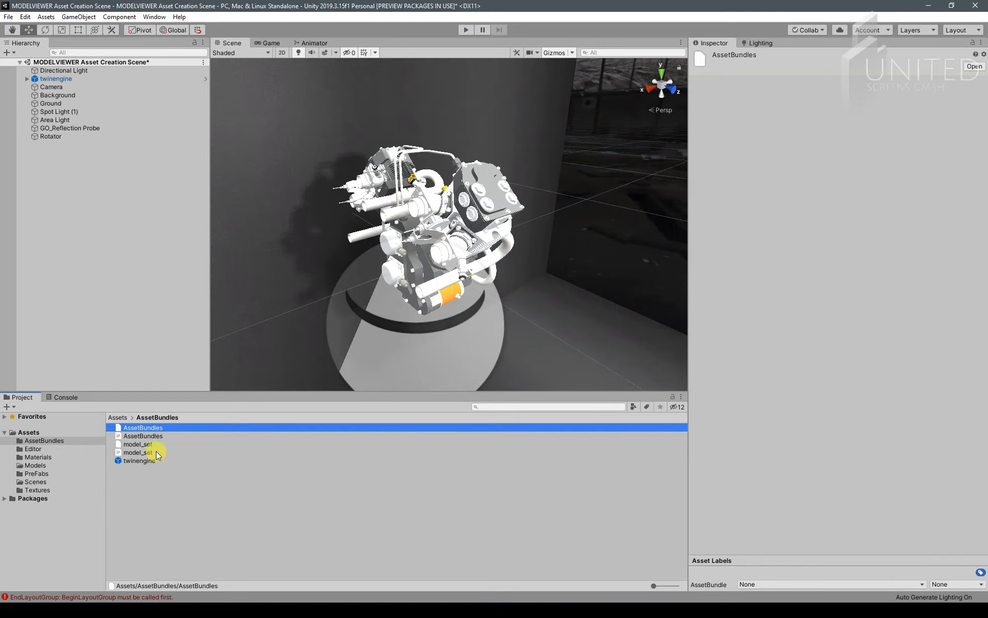
Show the project's AssetBundles folder in Windows Explorer and open it.
right_click(54, 440)
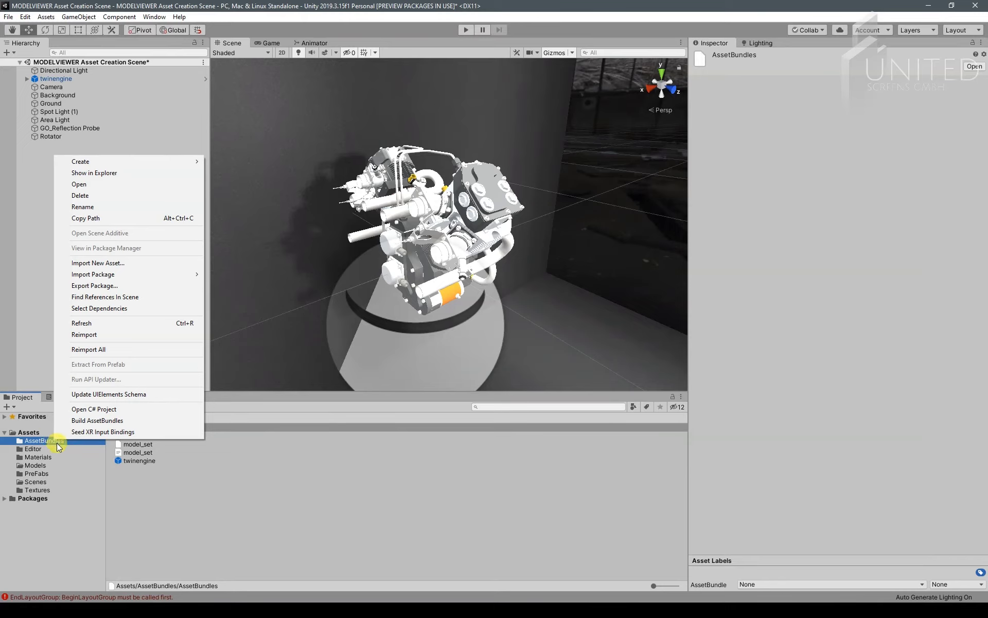
click(92, 174)
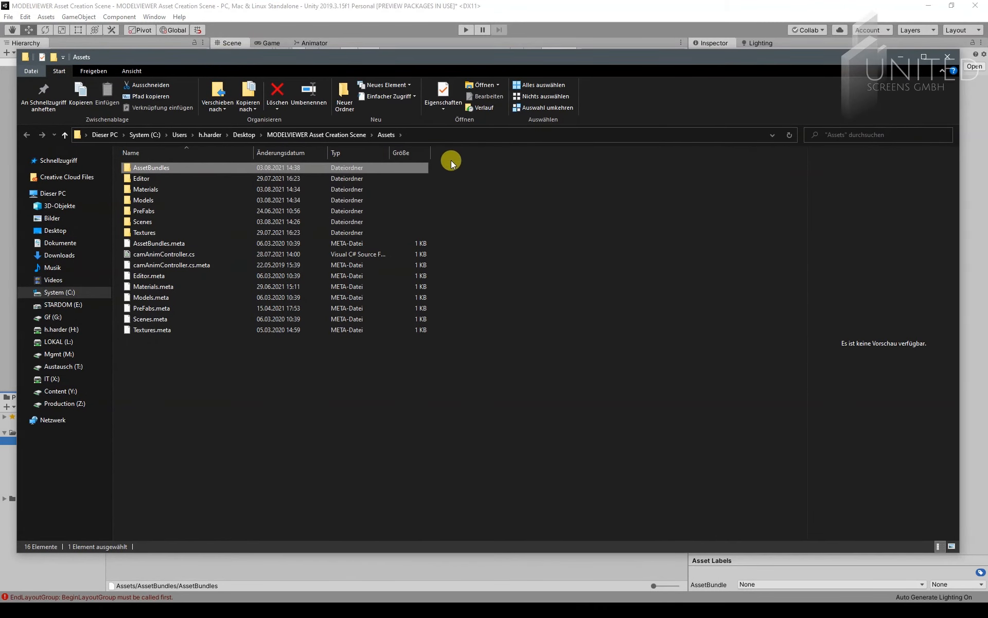
double_click(163, 170)
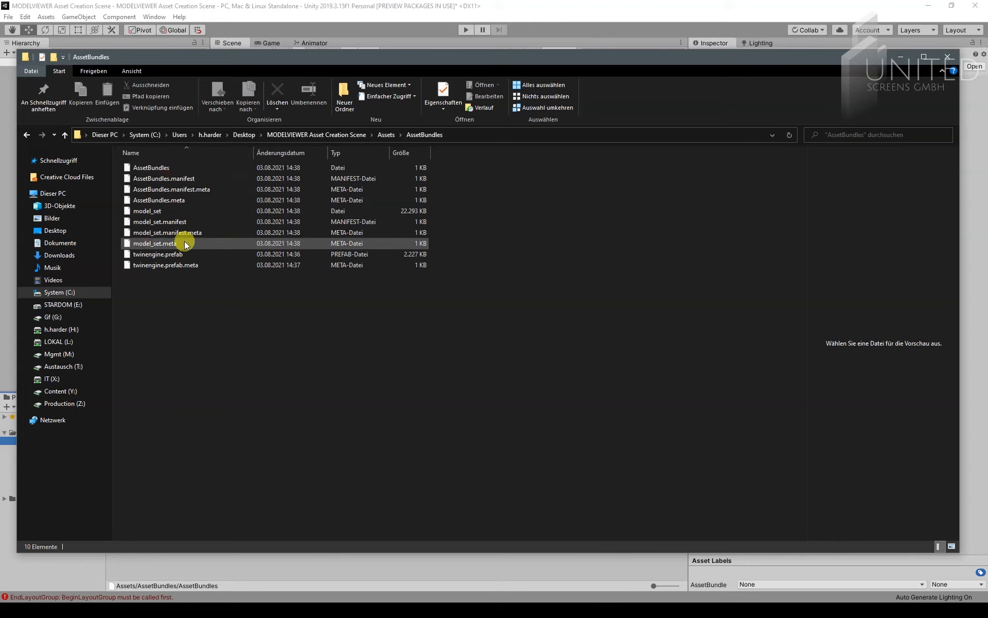
Select only the files AssetBundles, AssetBundles.manifest, model_set and model_set.manifest, leaving out the meta and prefab files.
click(164, 169)
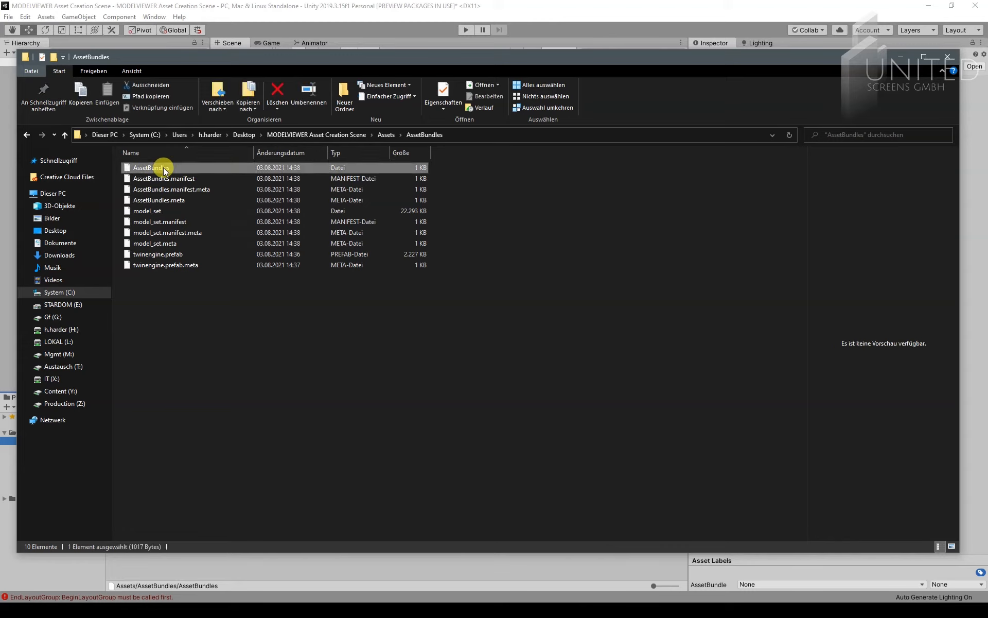
shift+click(165, 245)
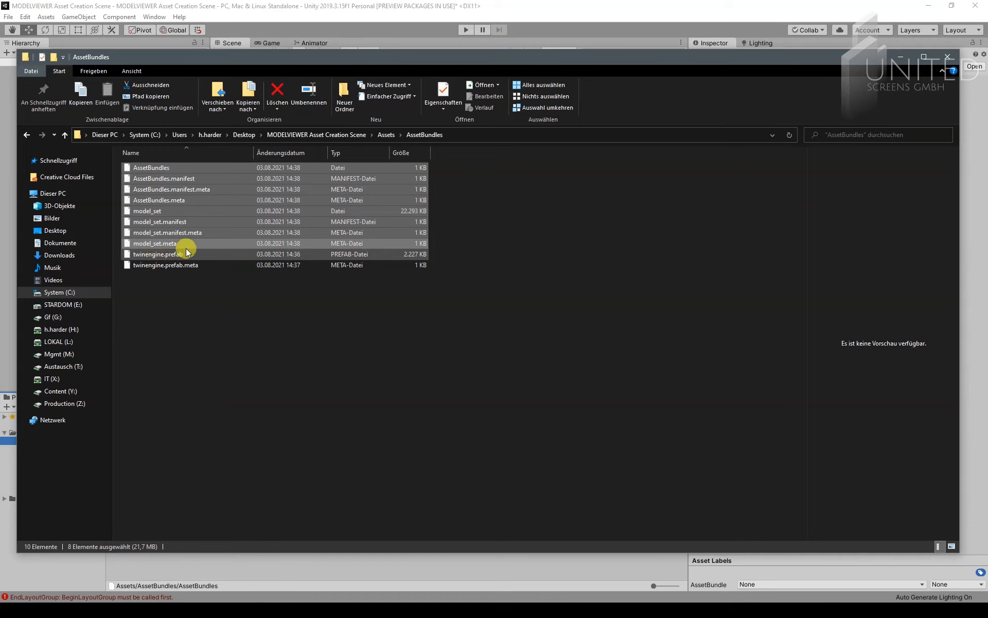
ctrl+click(208, 190)
ctrl+click(178, 202)
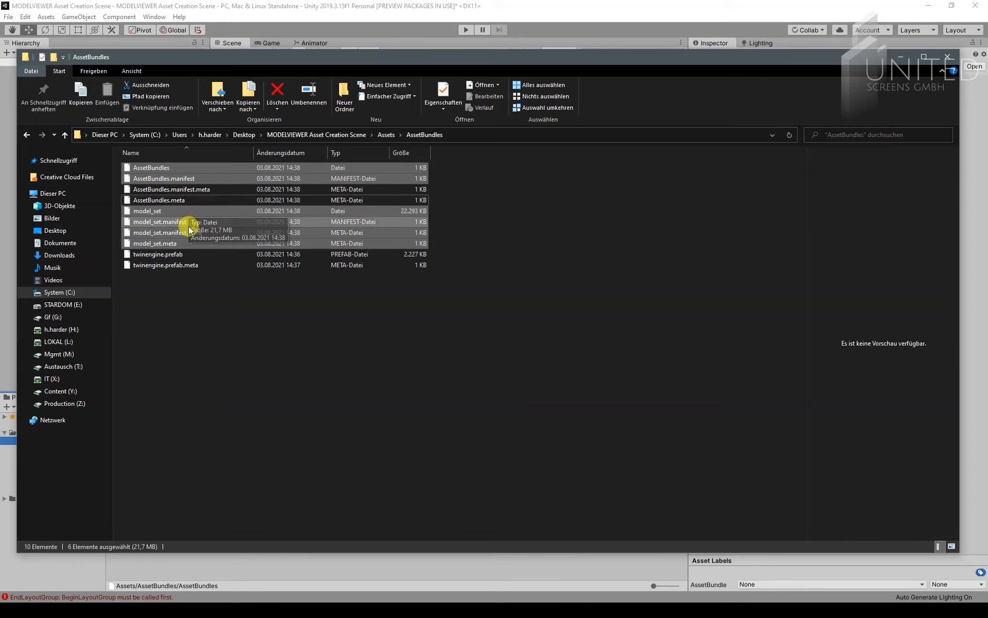
ctrl+click(178, 232)
ctrl+click(175, 243)
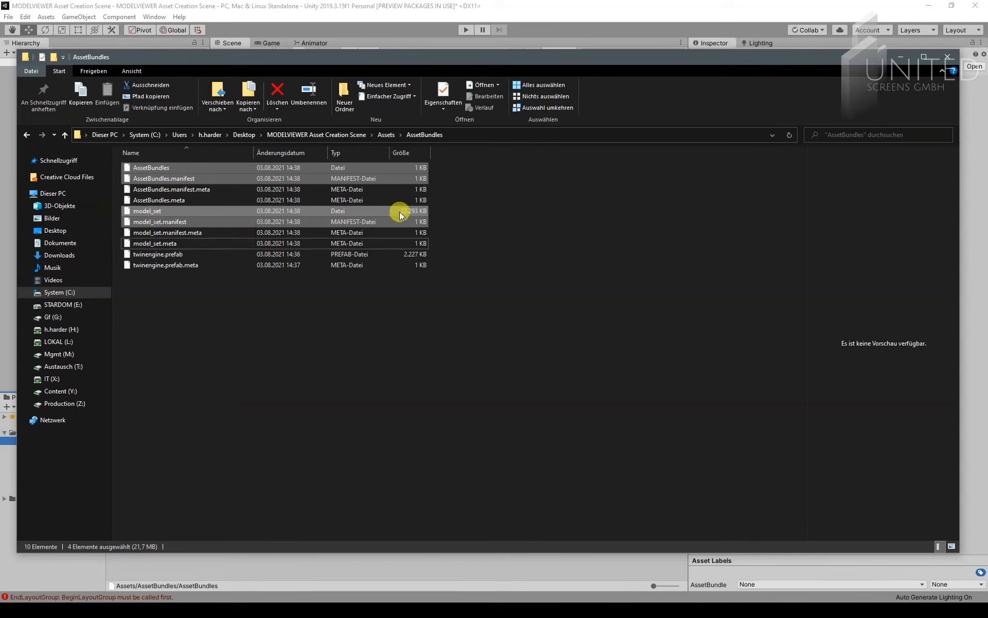
Copy the four selected asset bundle files and minimize the Explorer and Unity windows to reveal the desktop.
right_click(176, 211)
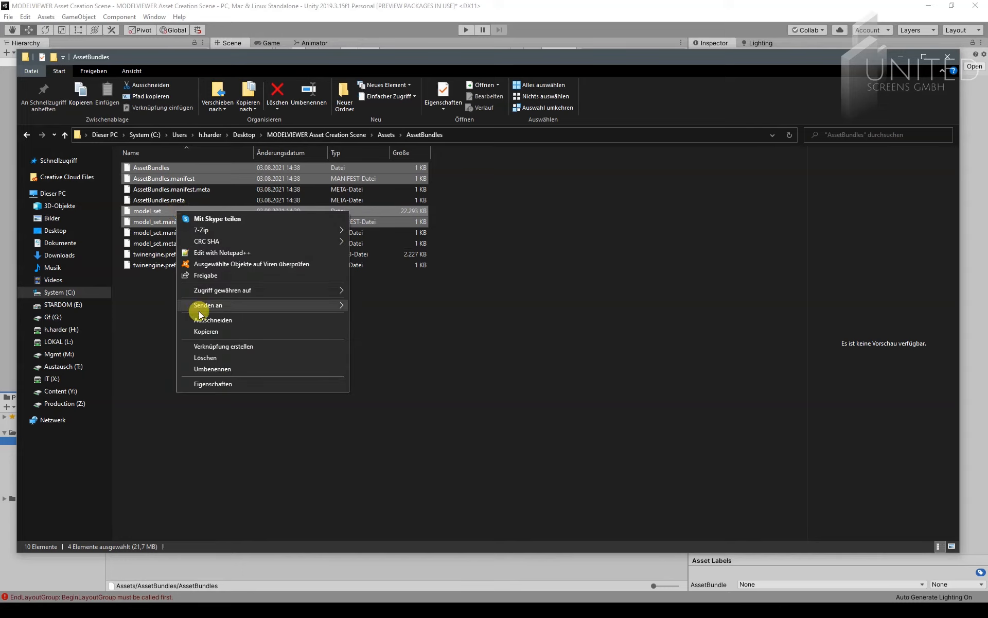
click(205, 332)
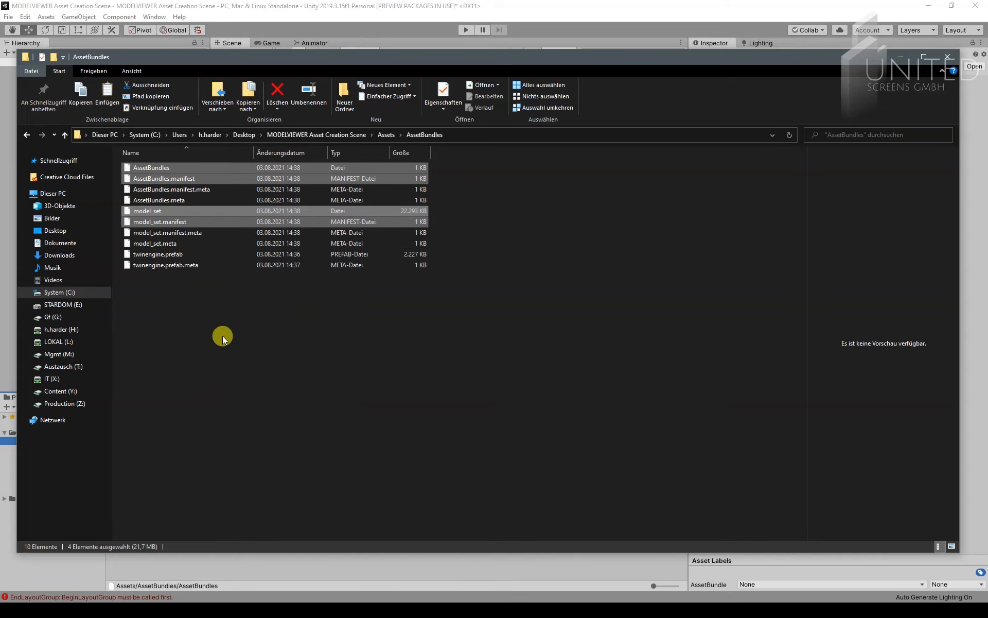
click(901, 57)
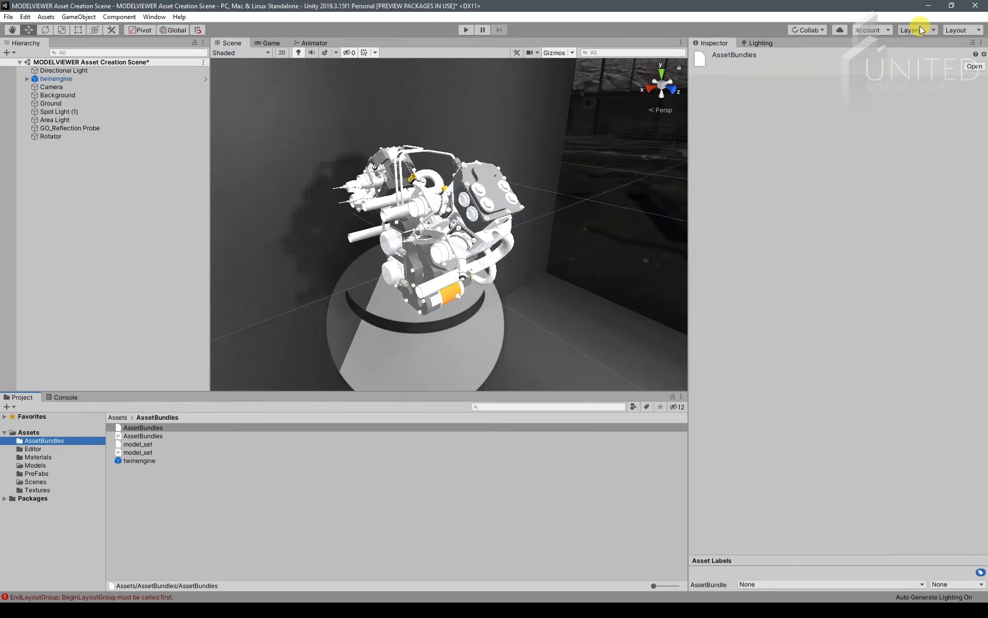
click(928, 5)
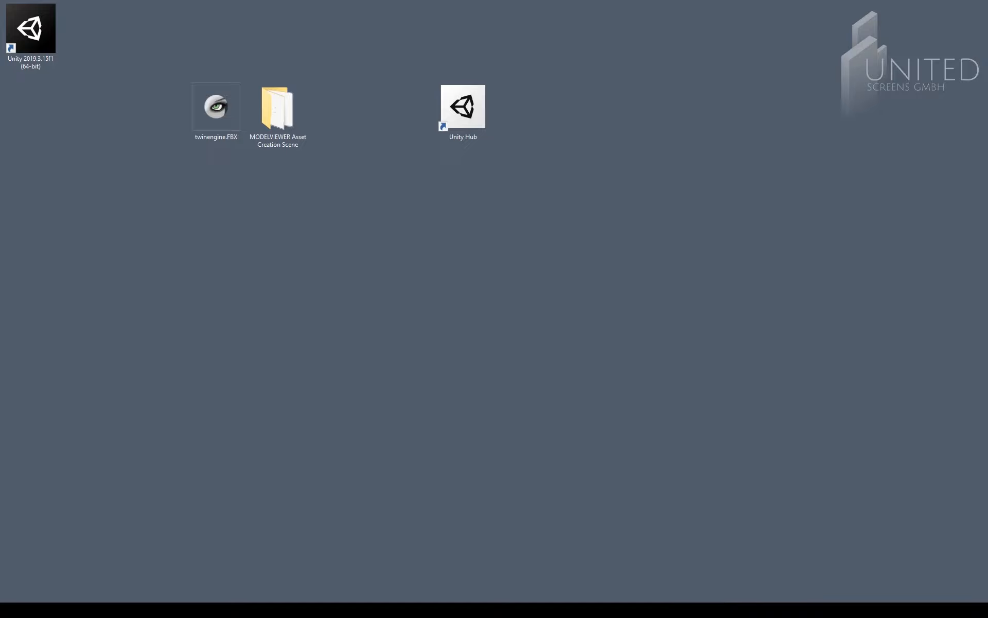
Bring the MODELVIEWER folder and its window over from the second screen, and open AS3D_ModelViewer_Data > ExtModels > Set1.
drag(987, 216, 359, 216)
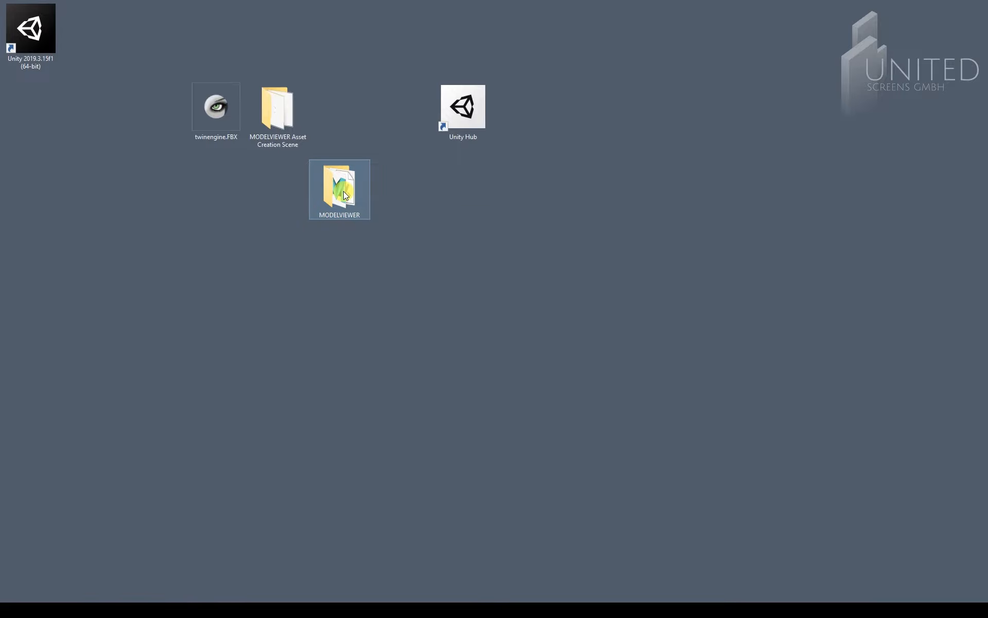
drag(987, 111, 120, 78)
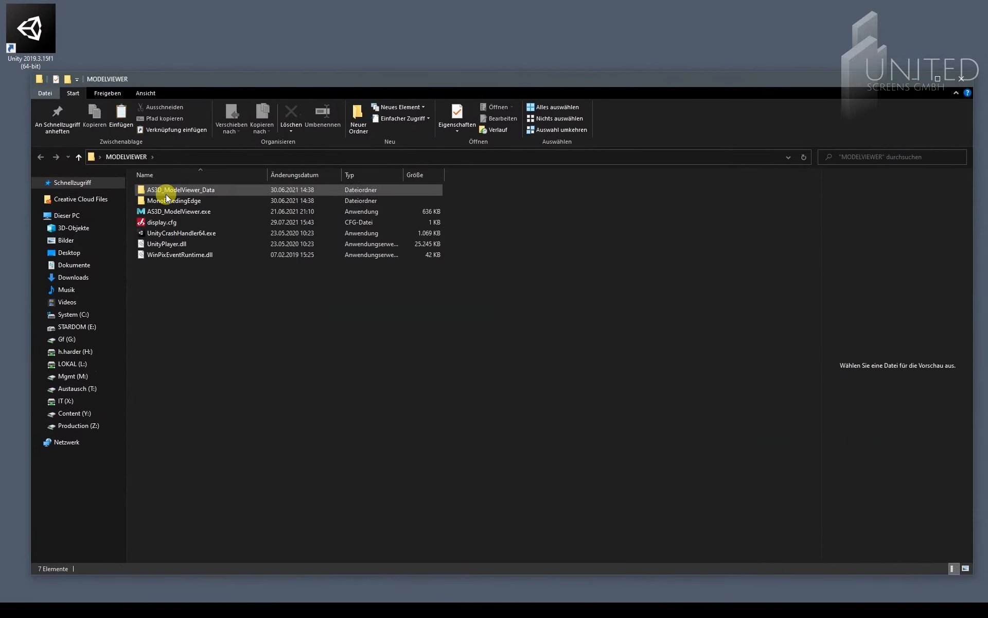
double_click(184, 192)
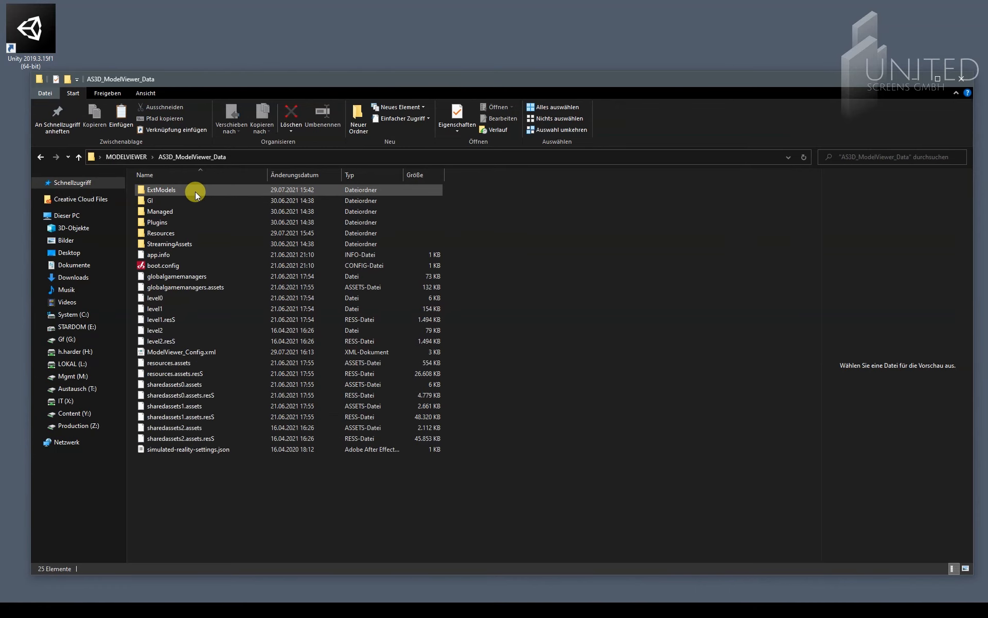
double_click(158, 190)
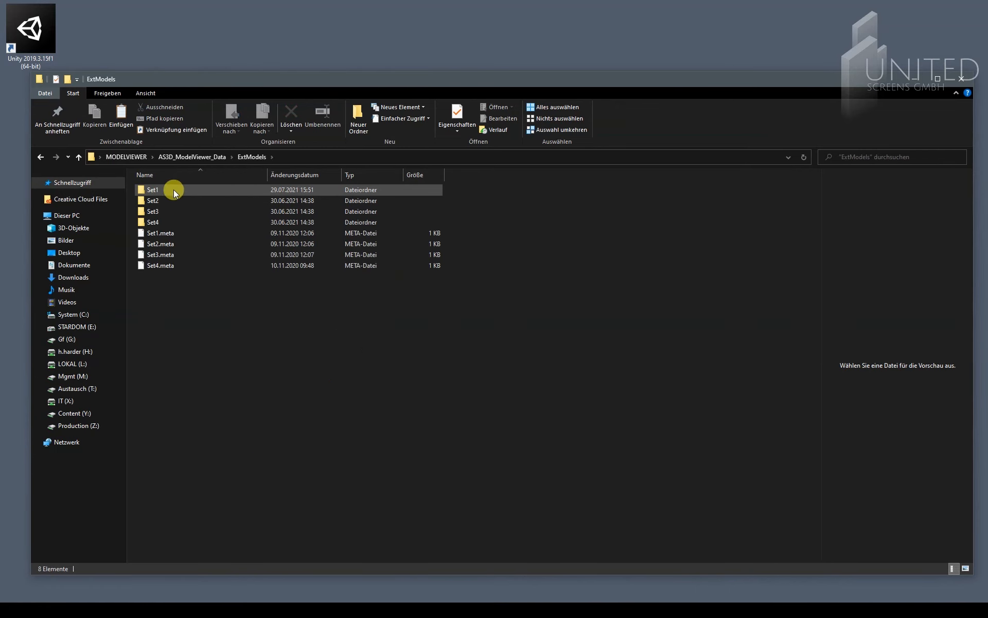
double_click(157, 190)
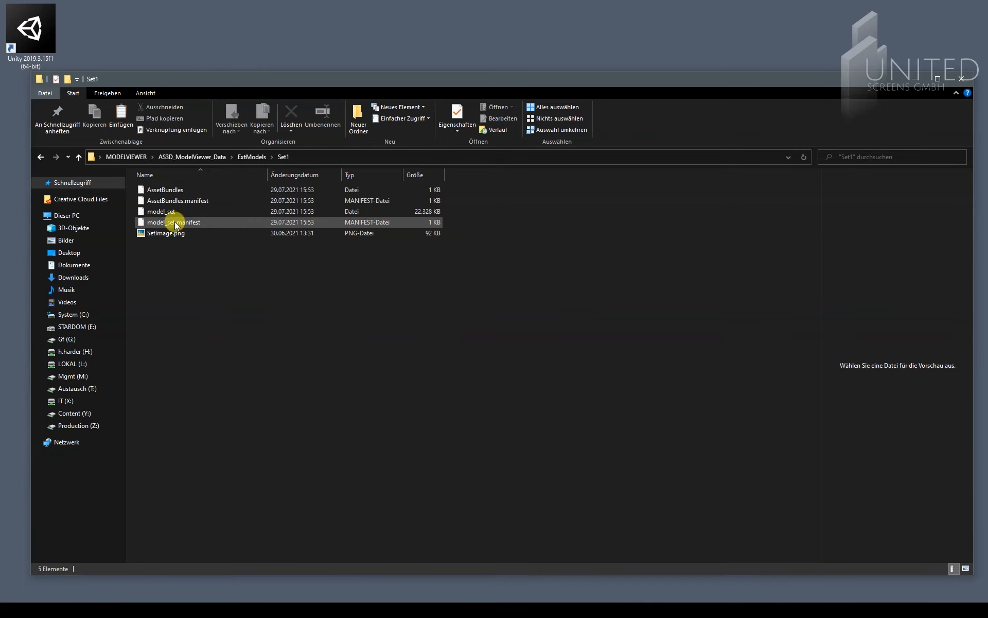
Delete the old AssetBundles, AssetBundles.manifest, model_set and model_set.manifest files from the Set1 folder, keeping SetImage.png.
click(175, 224)
shift+click(181, 190)
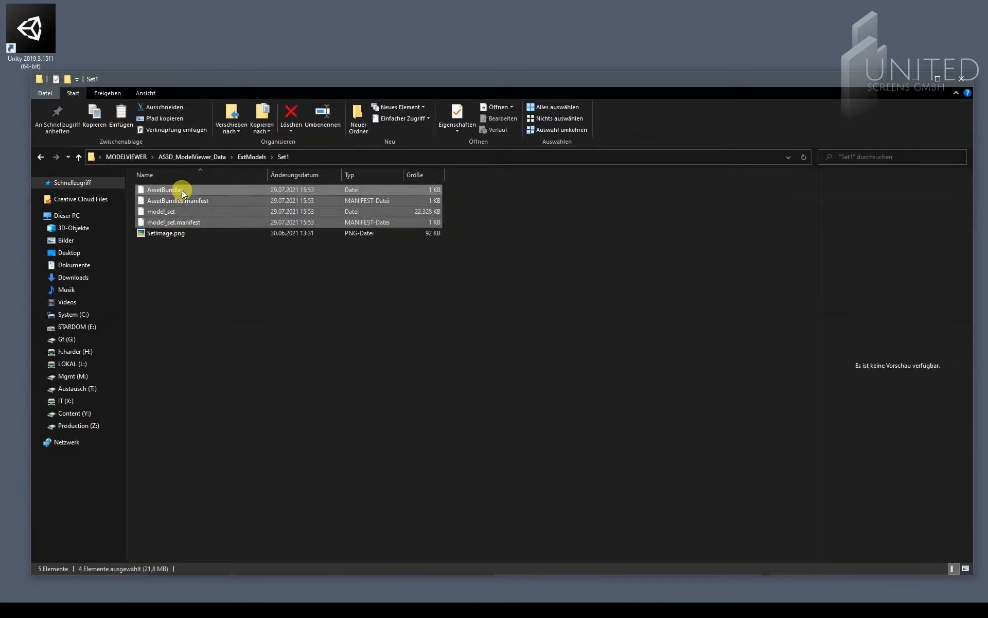
key(Delete)
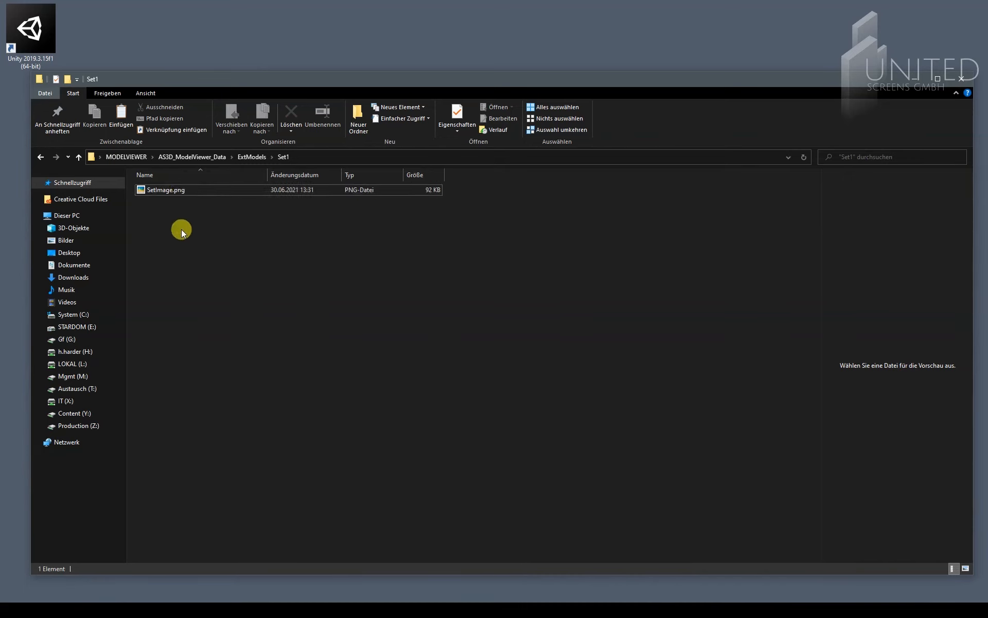
Paste the copied asset bundle files into the Set1 folder.
right_click(170, 220)
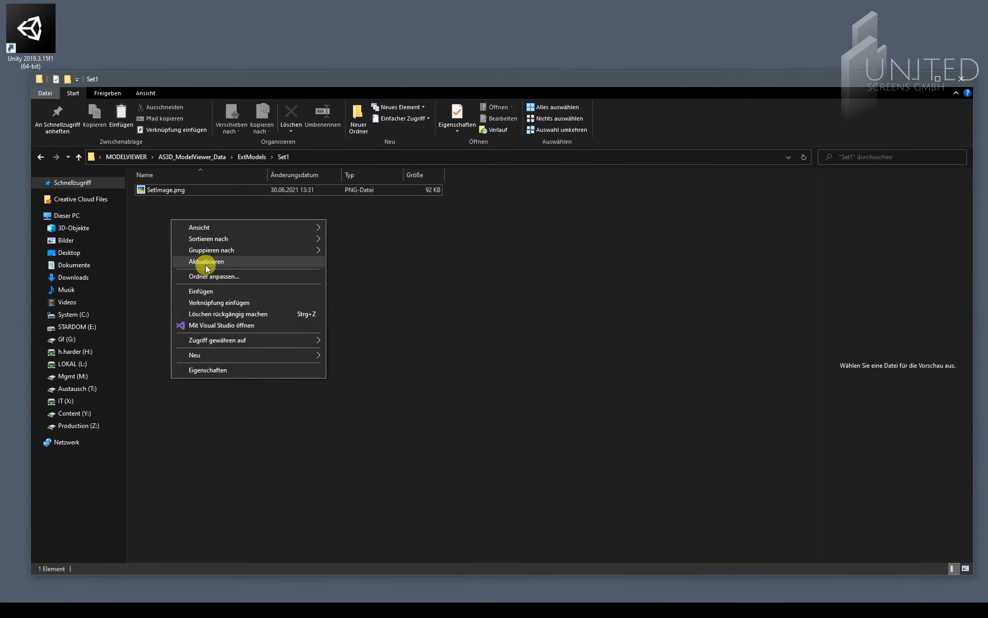